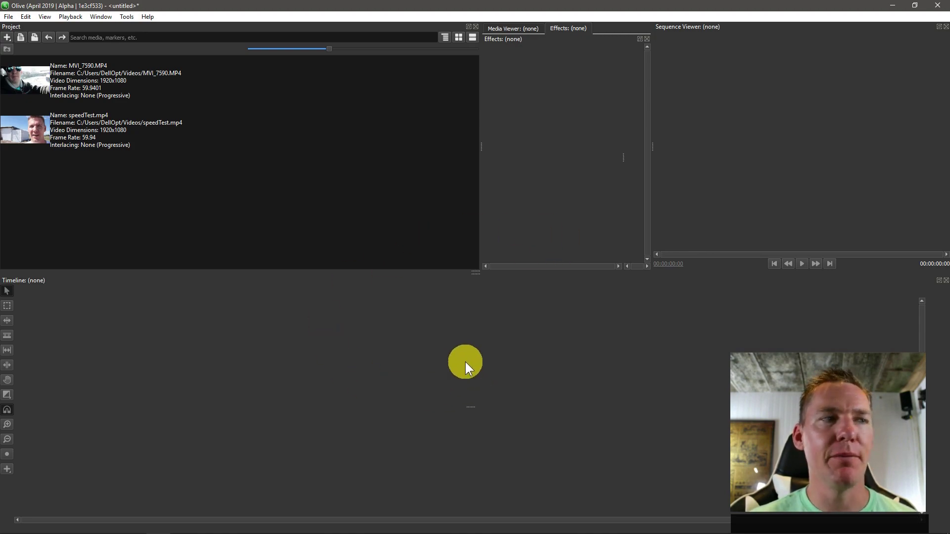
Step: Drop speedTest.mp4 onto the empty timeline, creating Sequence 01 with its video and audio clips
left_click(35, 79)
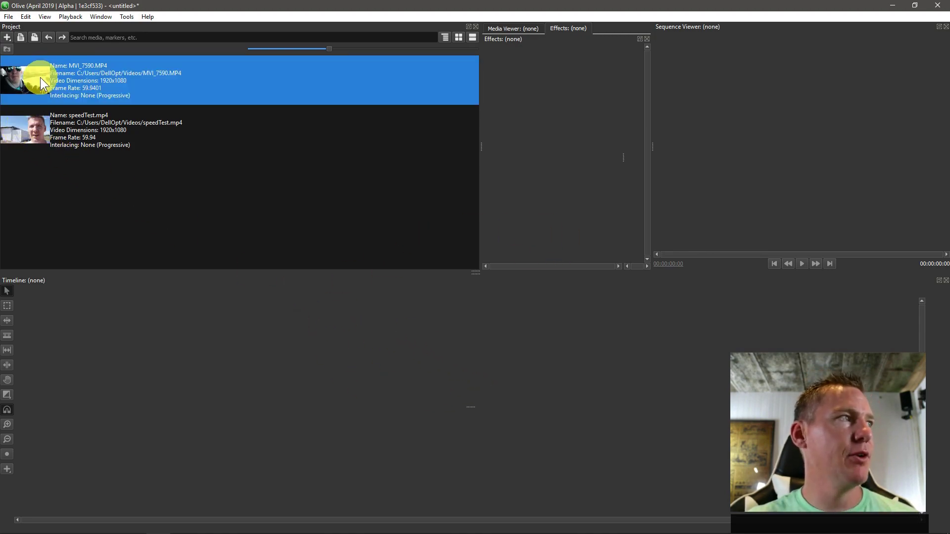
left_click_drag(31, 130, 60, 392)
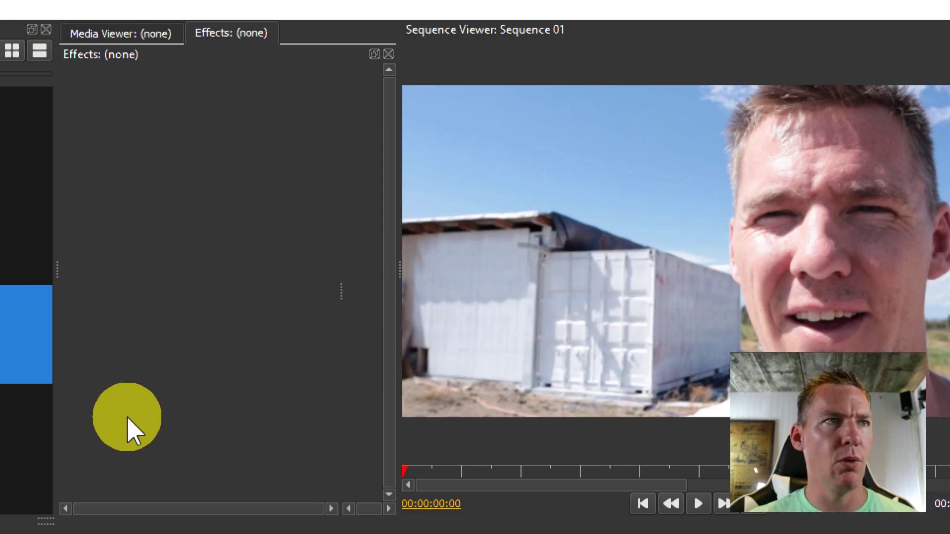
key("super+minus")
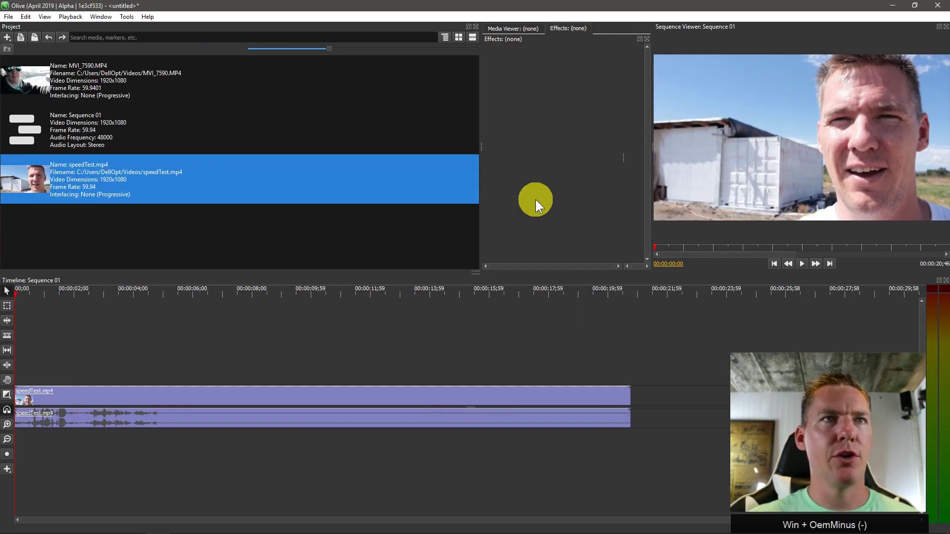
Step: Select the speedTest.mp4 clips in Sequence 01 to show their Transform, Volume and Pan settings
left_click(244, 397)
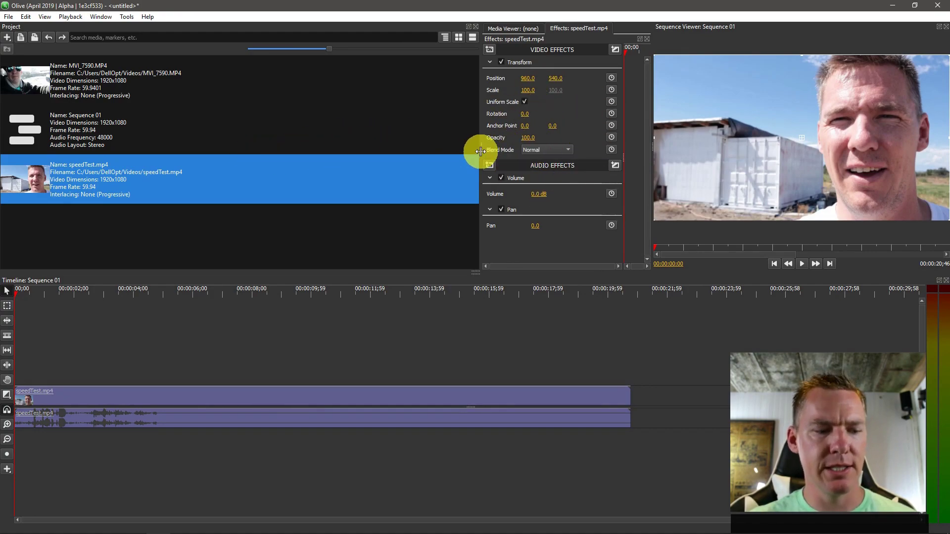
key("super+plus")
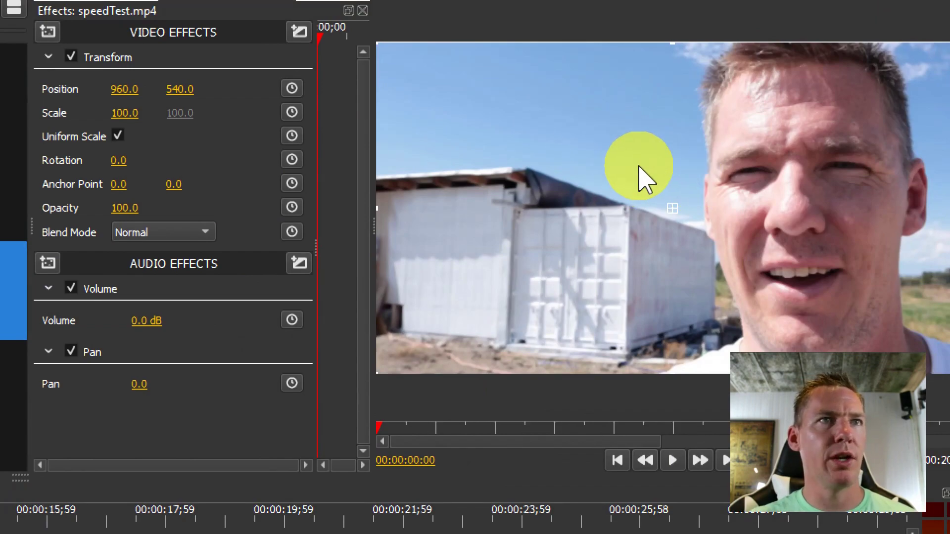
key("super+minus")
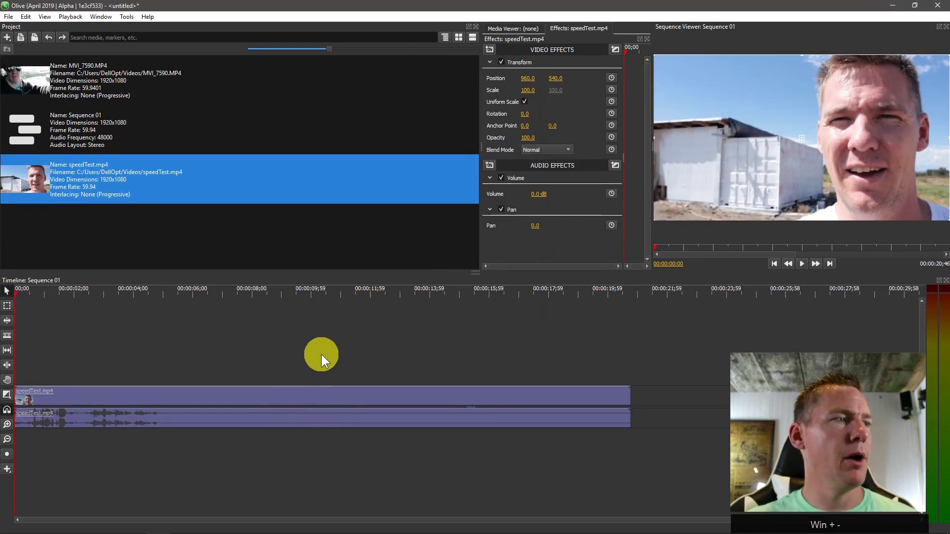
left_click(298, 343)
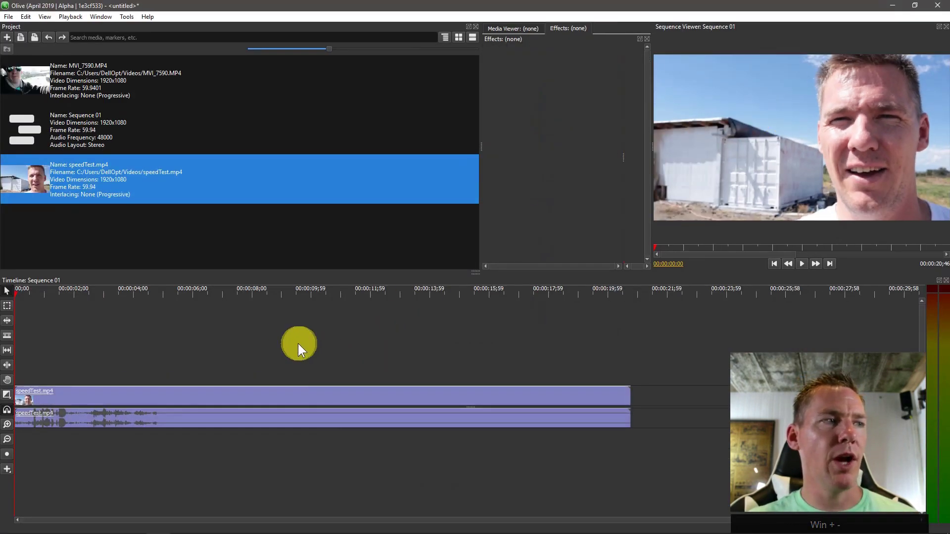
left_click(347, 396)
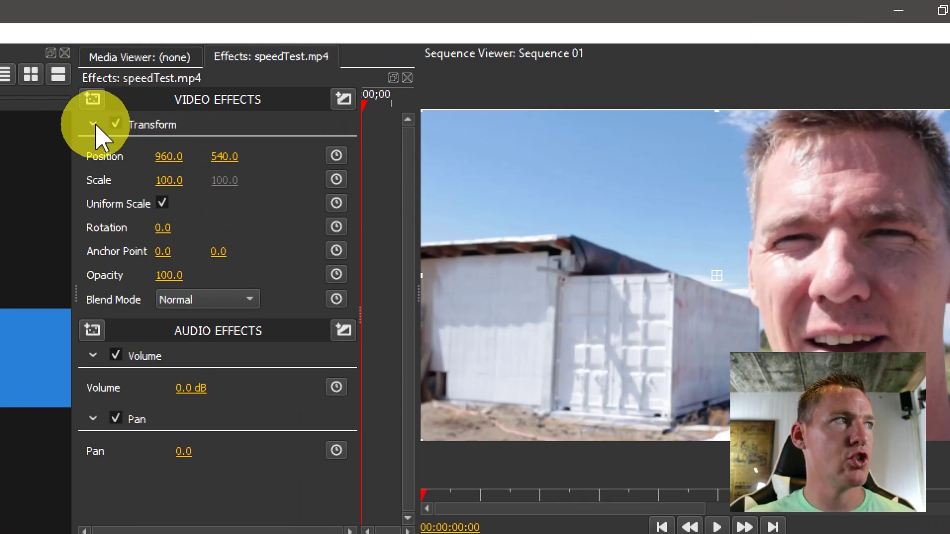
Step: Collapse the Transform, Volume and Pan sections in the Effects panel to their headings
left_click(51, 124)
left_click(93, 173)
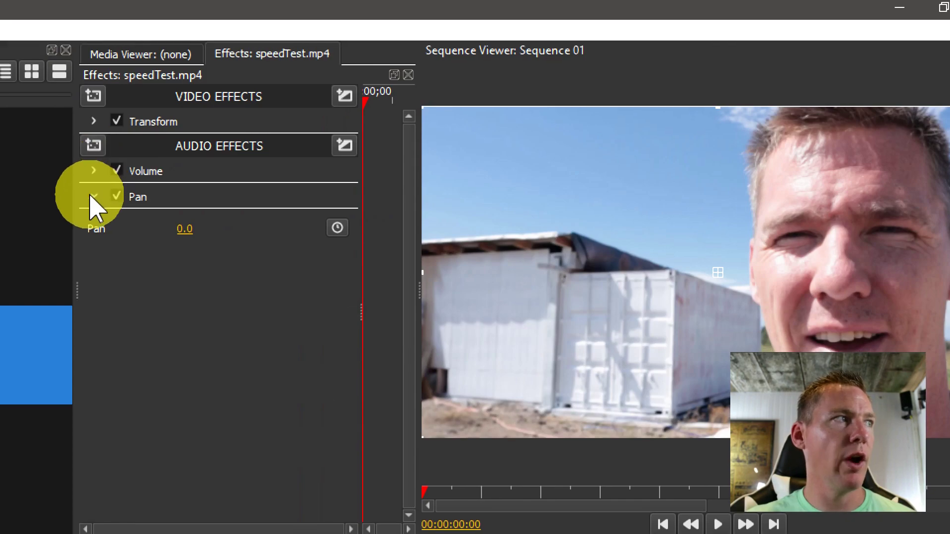
left_click(93, 198)
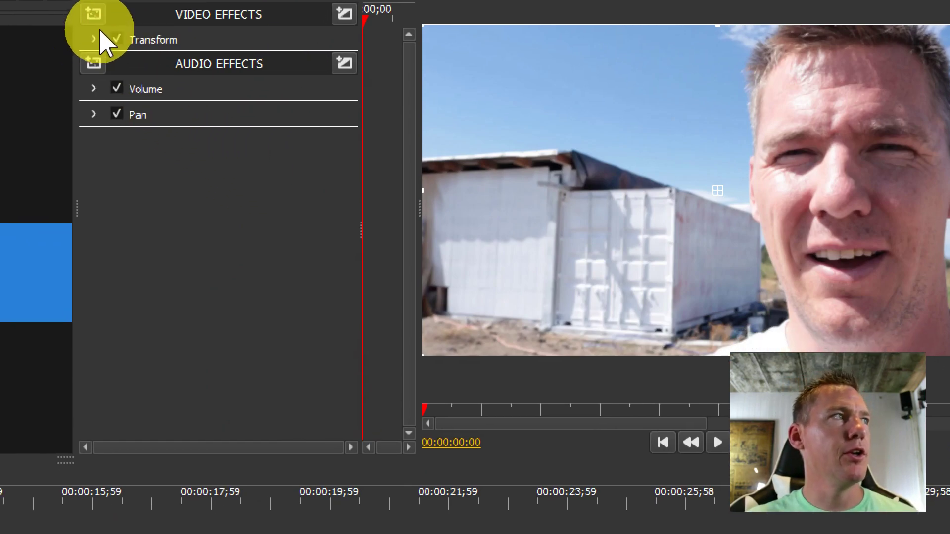
left_click(84, 63)
left_click(95, 40)
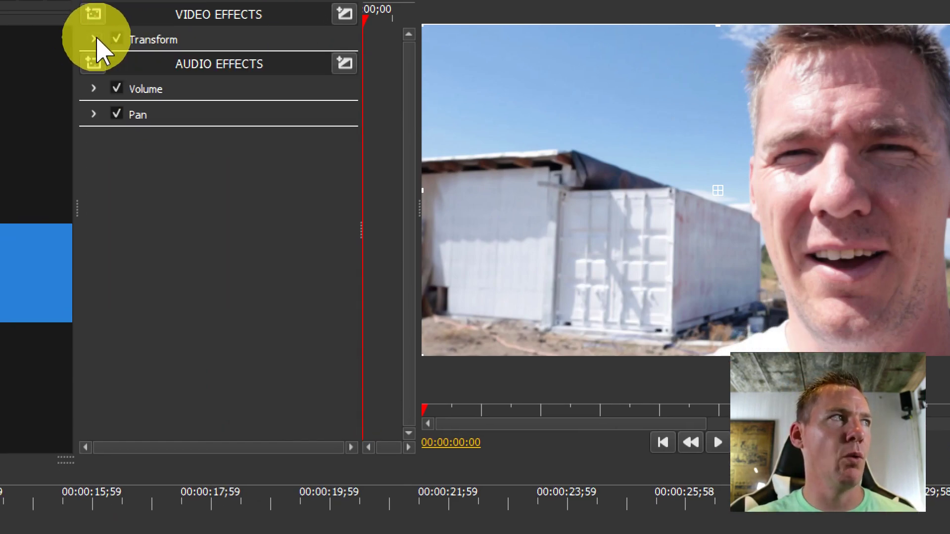
left_click(92, 90)
left_click(91, 92)
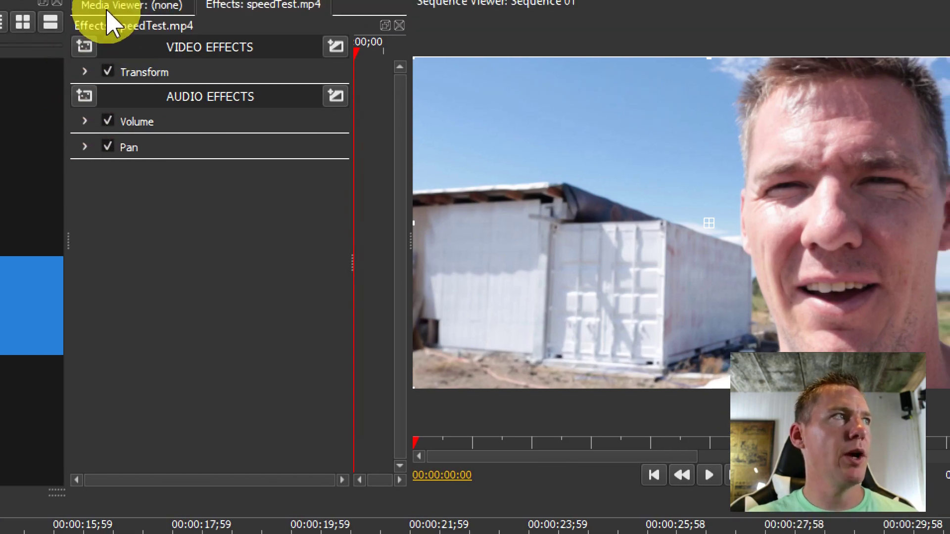
left_click(92, 73)
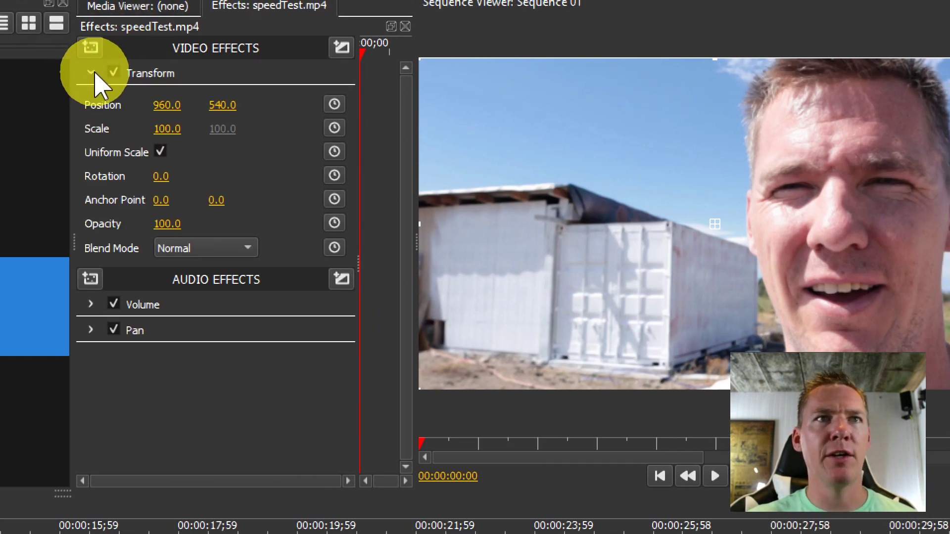
left_click(93, 73)
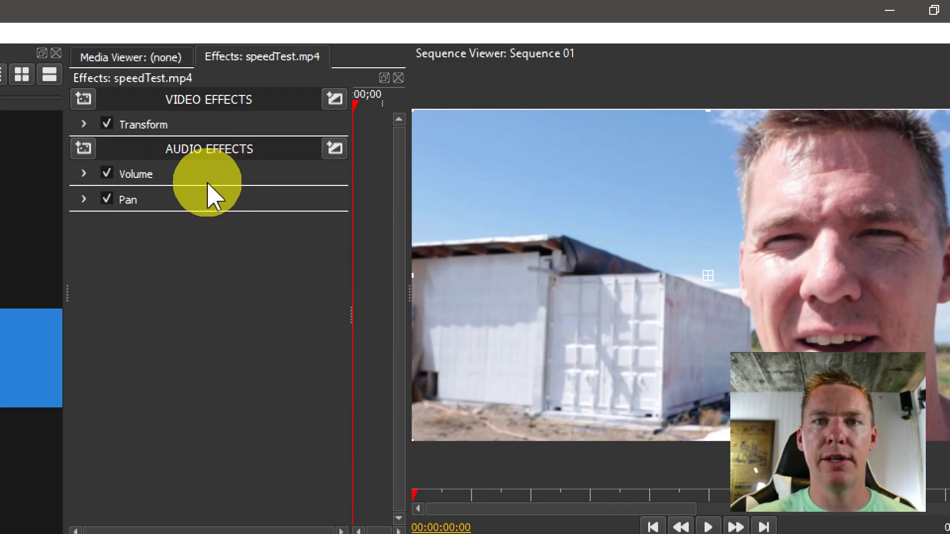
Step: Add a Color > Invert effect to speedTest.mp4, ending with its Amount at 100
left_click(90, 101)
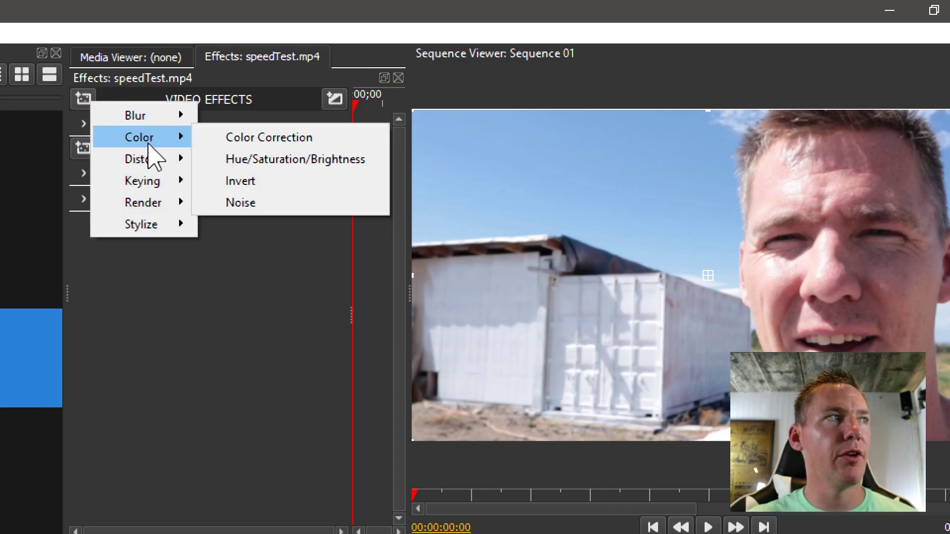
left_click(90, 133)
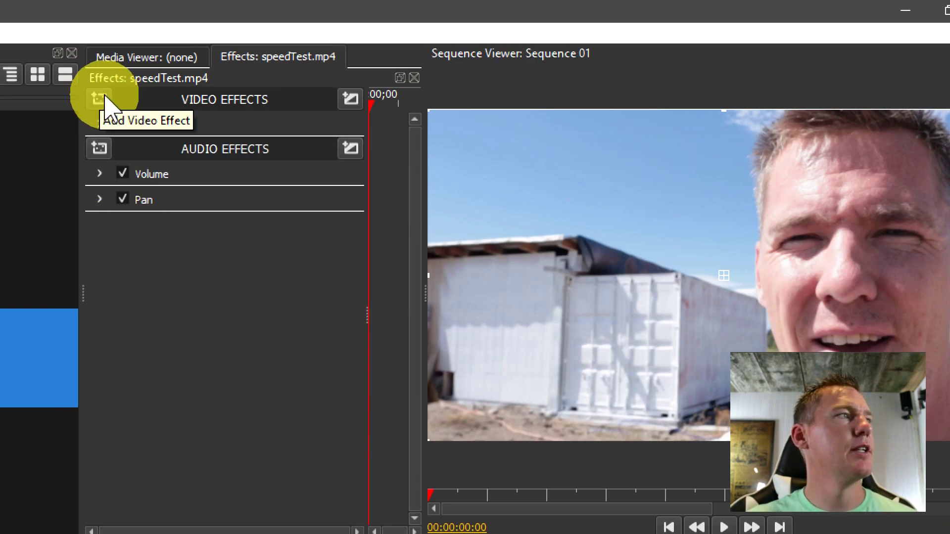
left_click(102, 99)
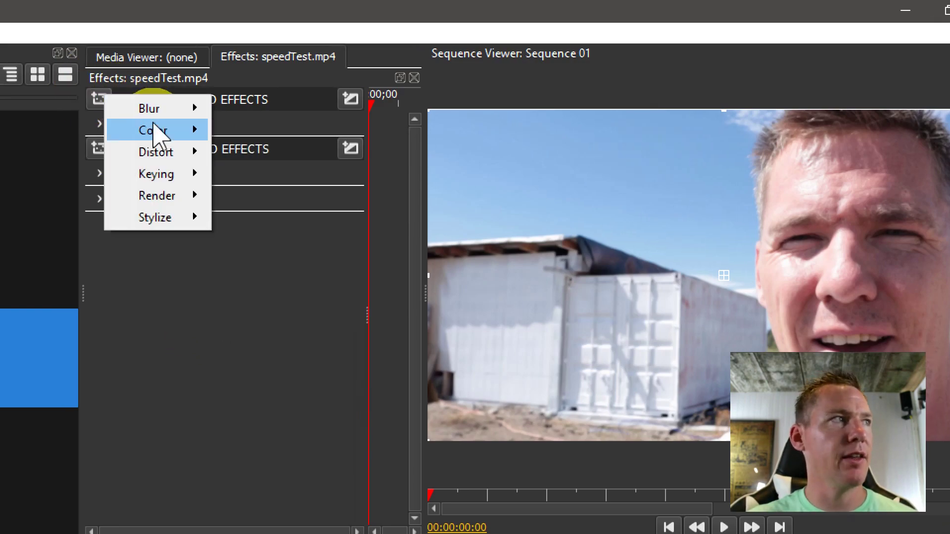
mouse_move(169, 135)
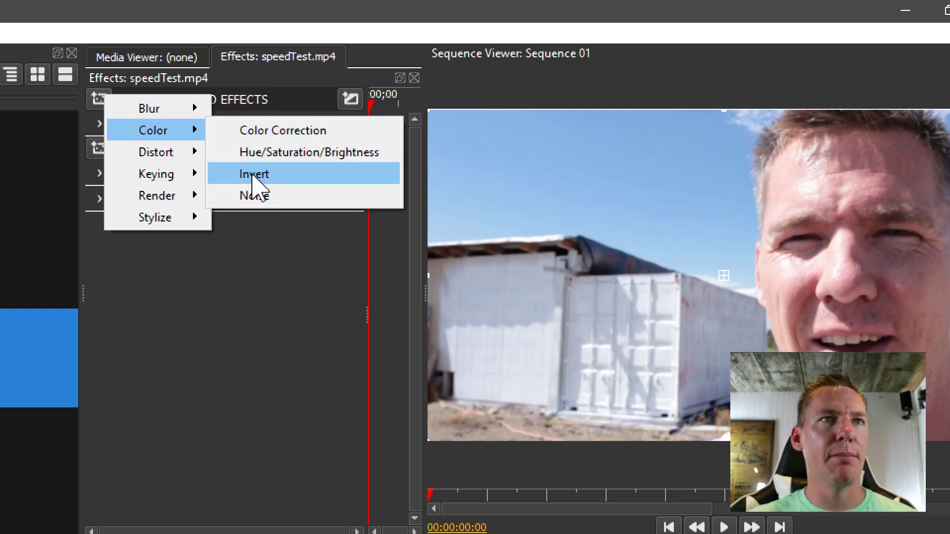
left_click(284, 130)
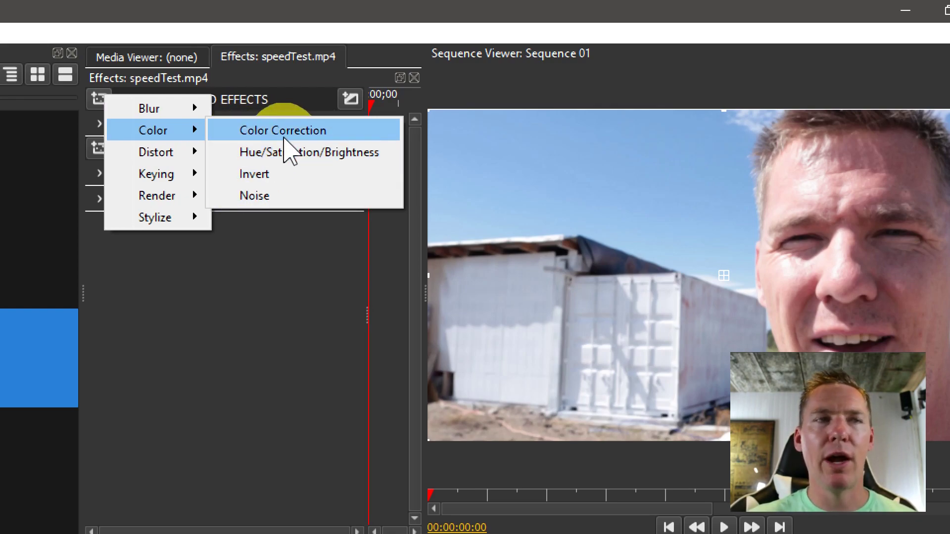
left_click(254, 175)
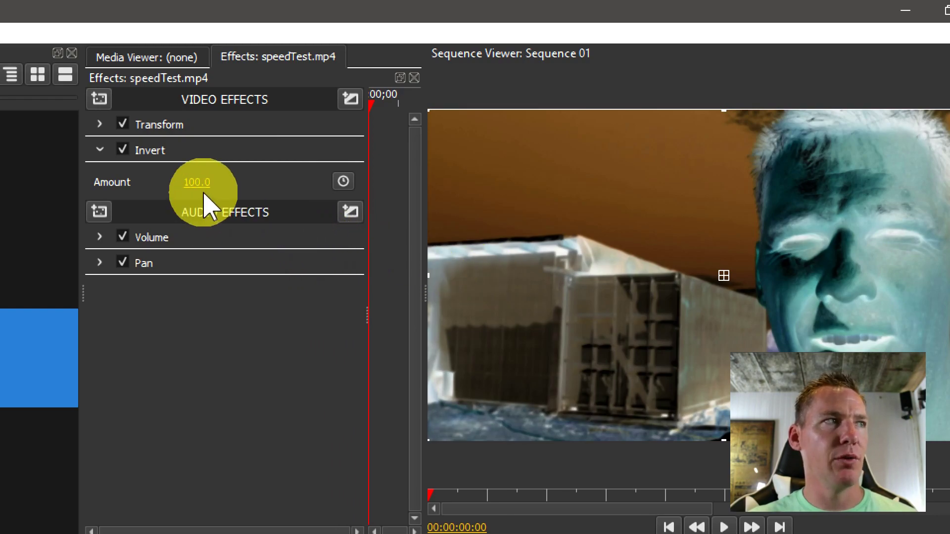
mouse_move(200, 182)
left_mouse_down()
mouse_move(192, 183)
mouse_move(202, 182)
left_mouse_up()
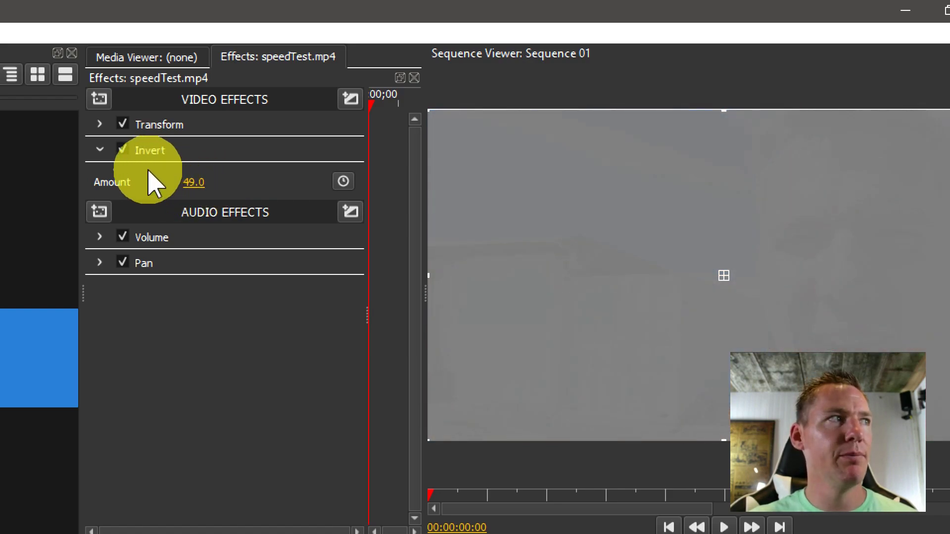
left_click_drag(205, 184, 207, 184)
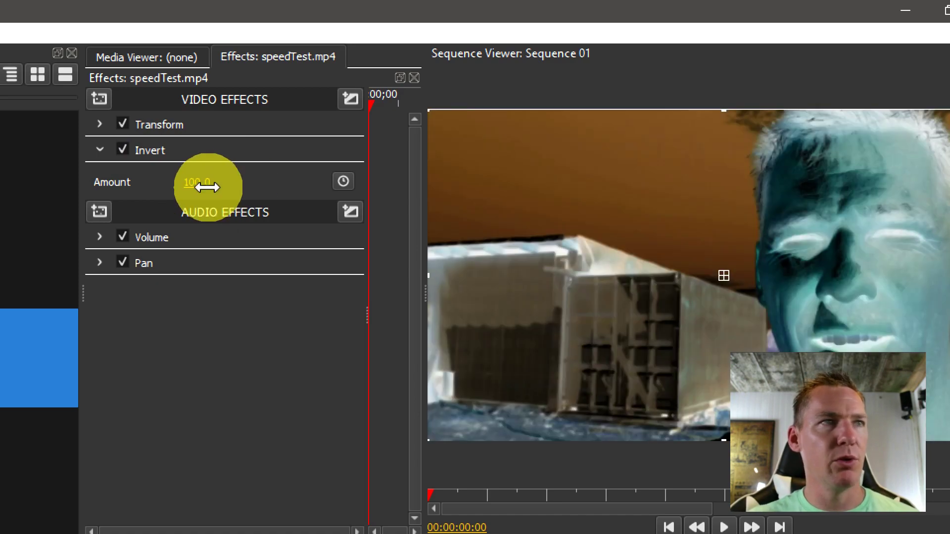
Step: Delete the Invert effect from speedTest.mp4, leaving Transform, Volume and Pan in place
right_click(154, 148)
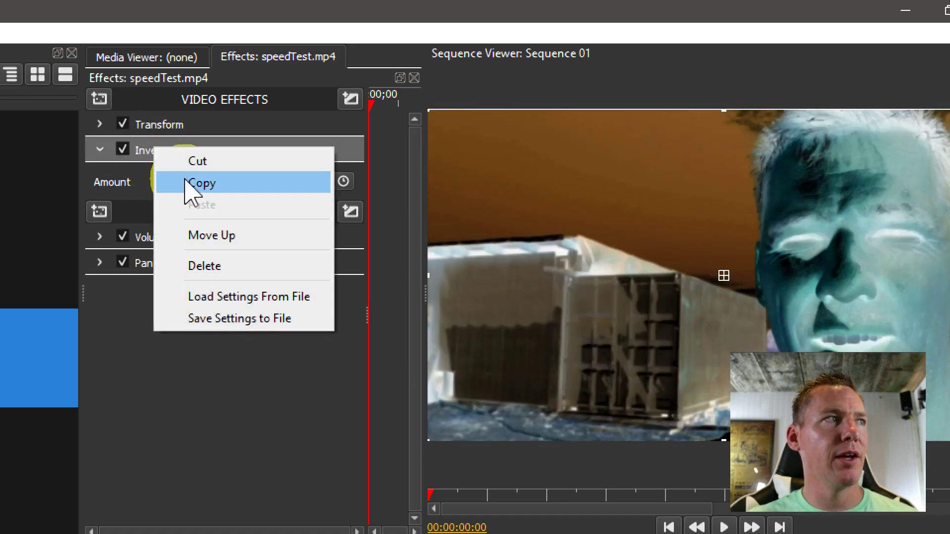
left_click(205, 266)
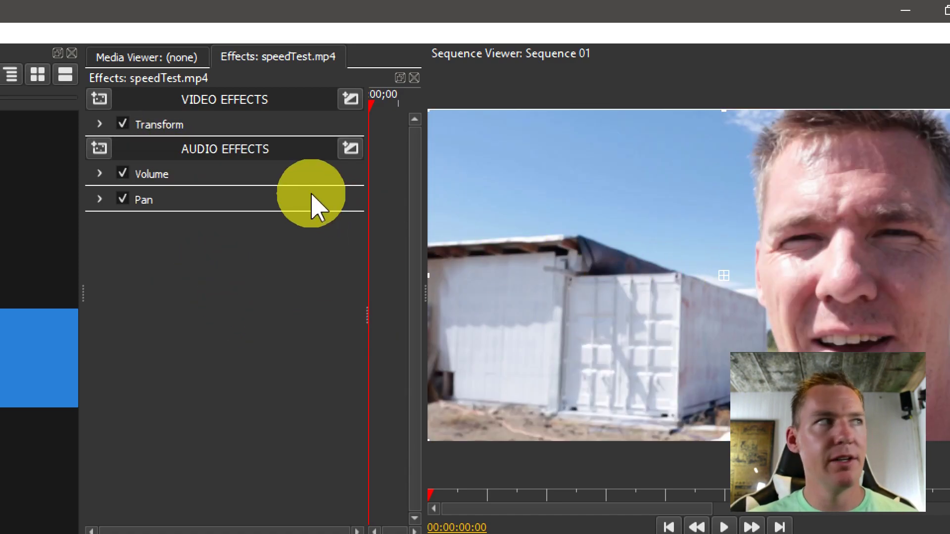
key("ctrl+z")
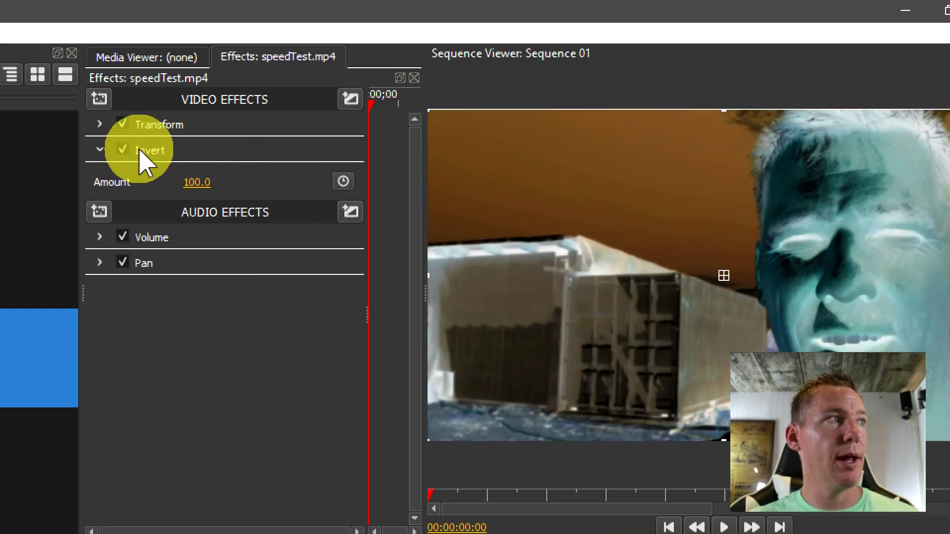
right_click(169, 152)
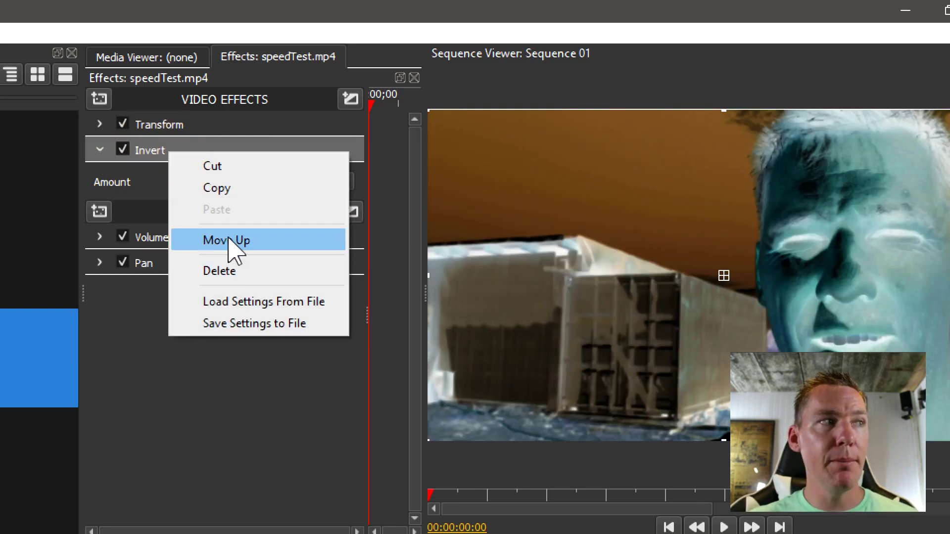
left_click(191, 419)
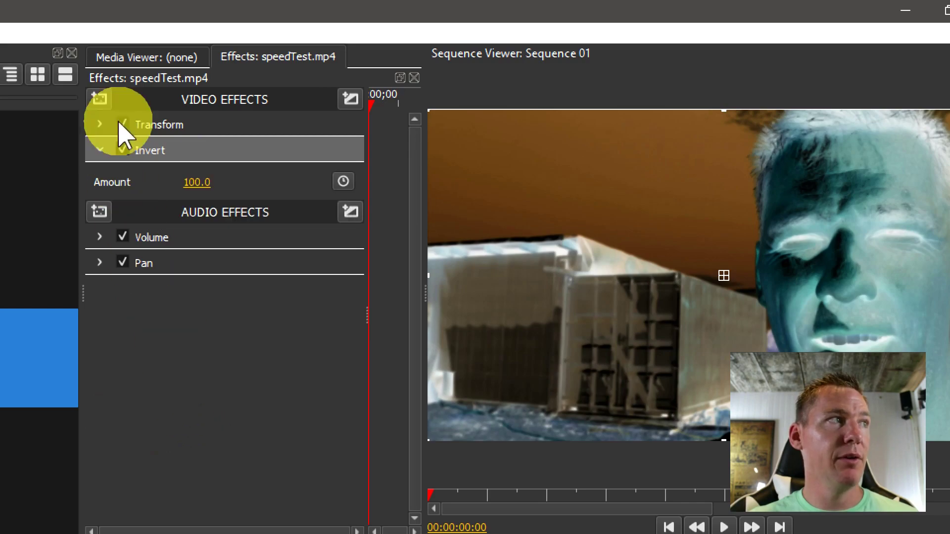
right_click(156, 126)
left_click(232, 459)
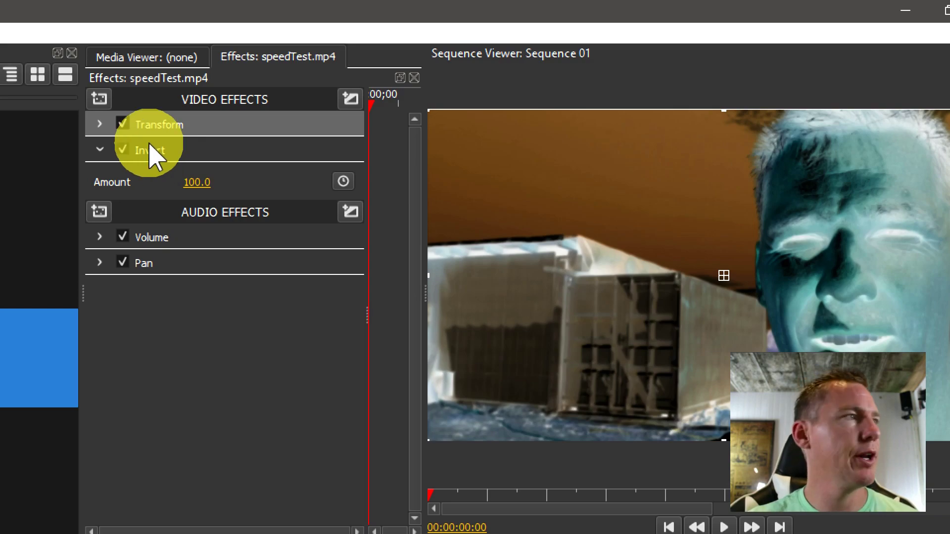
right_click(158, 153)
left_click(221, 267)
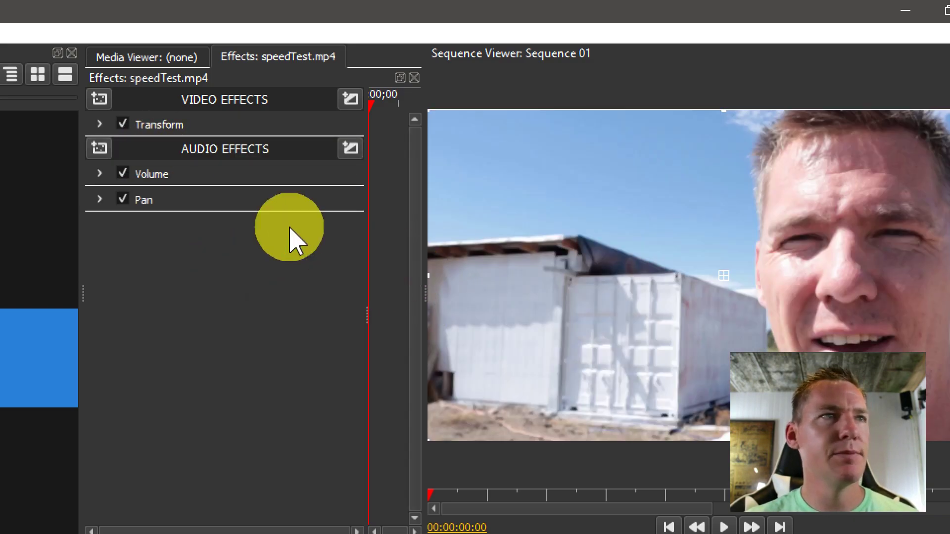
Step: Add a Color Correction effect from the Color category to the speedTest.mp4 clip
left_click(100, 99)
mouse_move(142, 137)
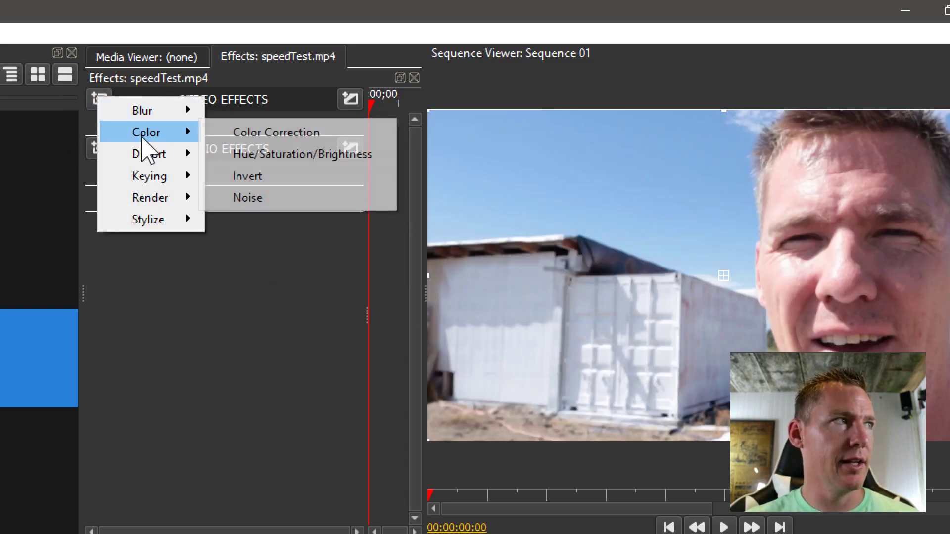
left_click(271, 132)
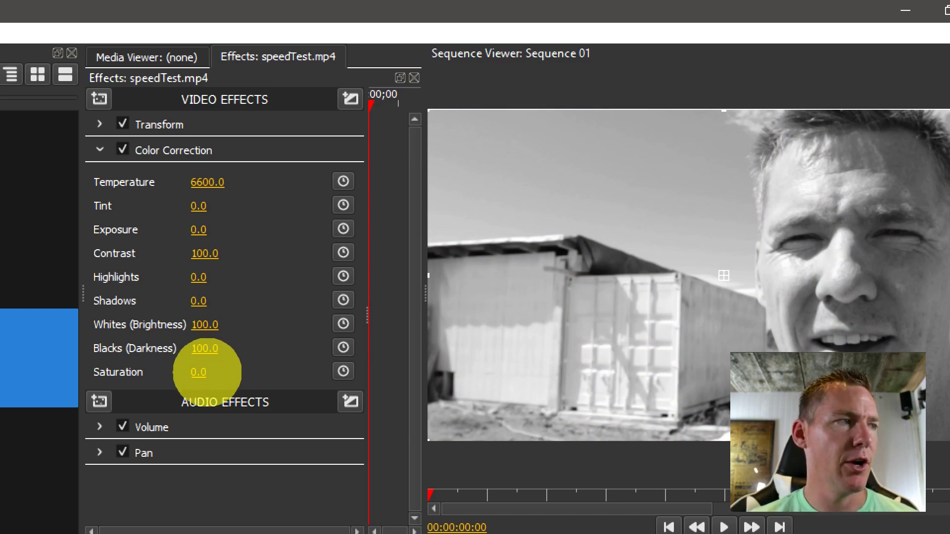
Step: Push Color Correction Saturation up to about 506, then reset it to the default 100
left_click_drag(212, 371, 206, 373)
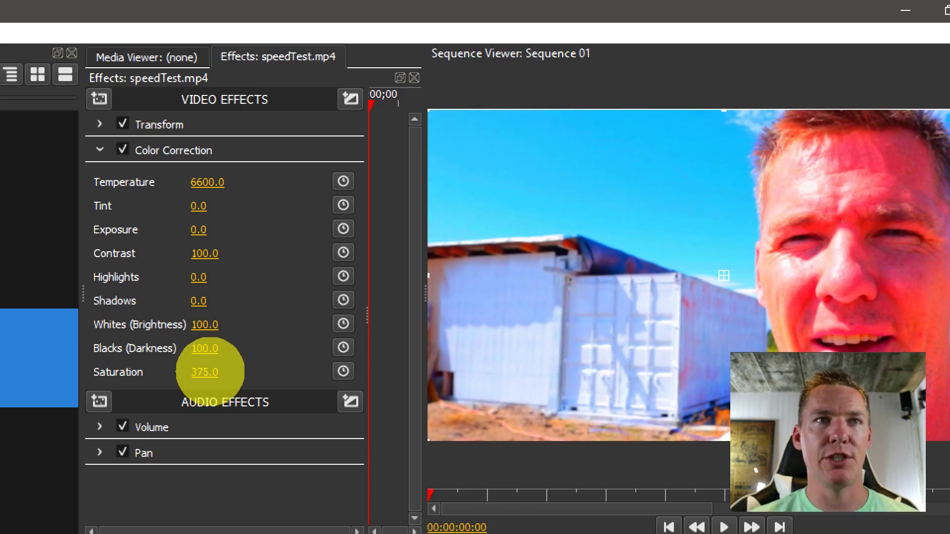
left_click_drag(209, 373, 213, 339)
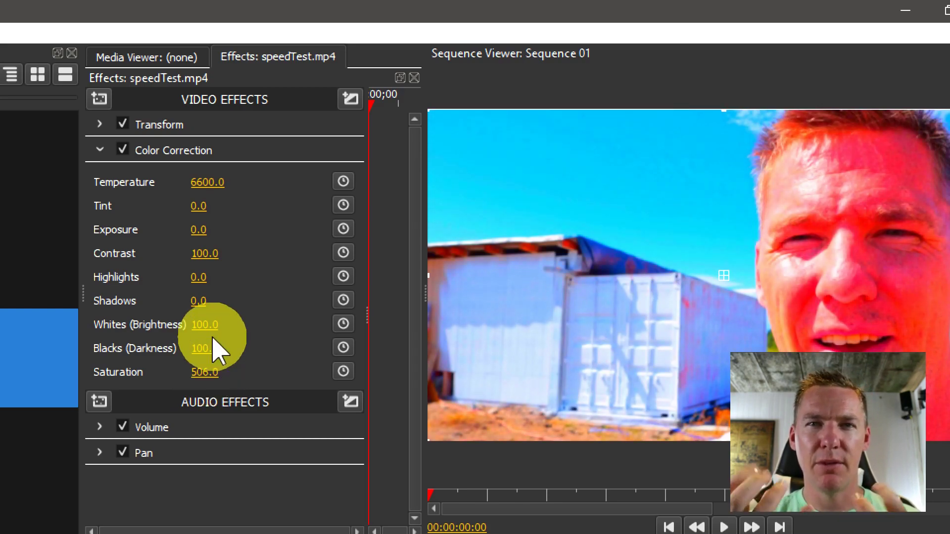
right_click(202, 372)
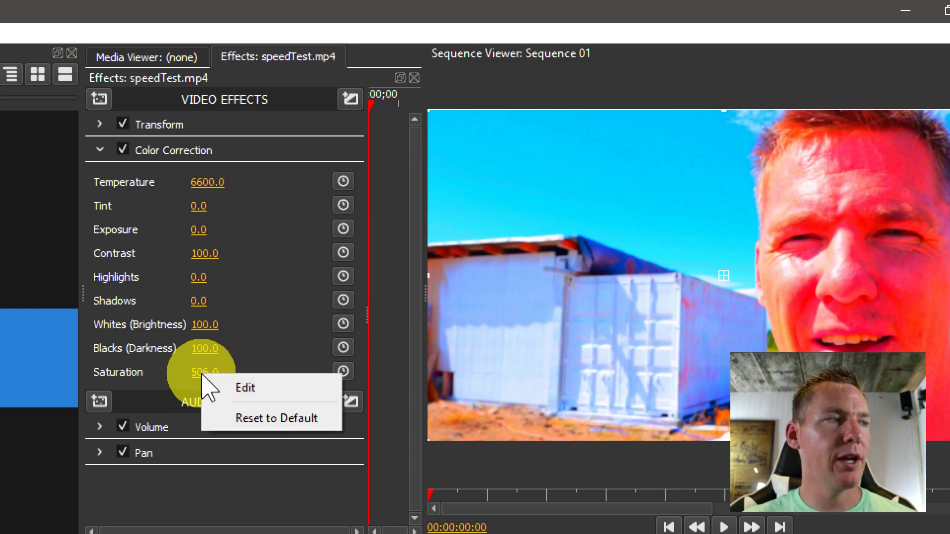
left_click(262, 418)
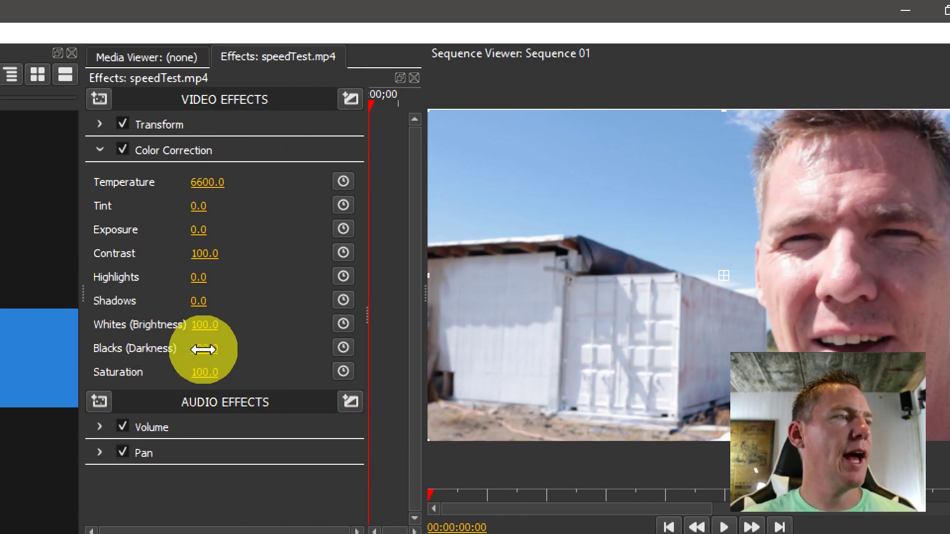
left_click_drag(202, 348, 262, 345)
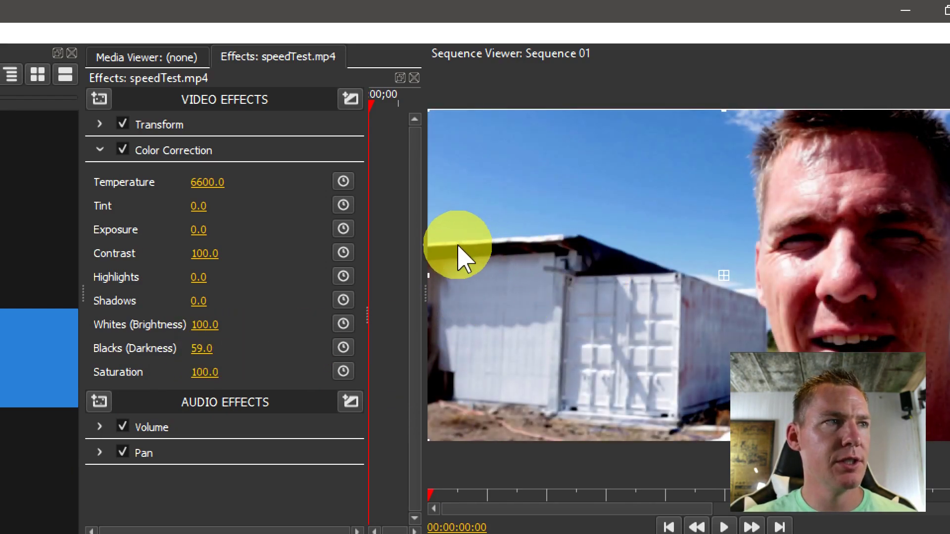
left_click_drag(202, 349, 187, 318)
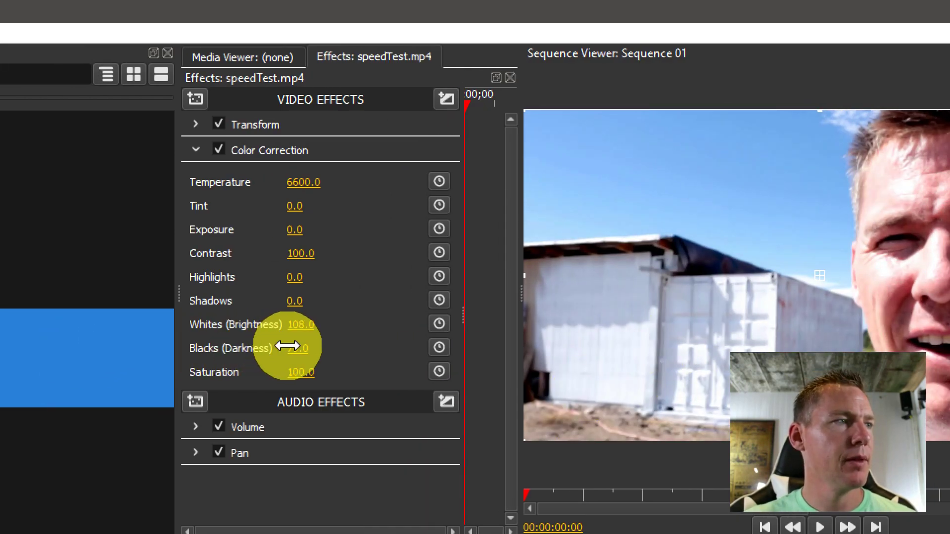
right_click(213, 347)
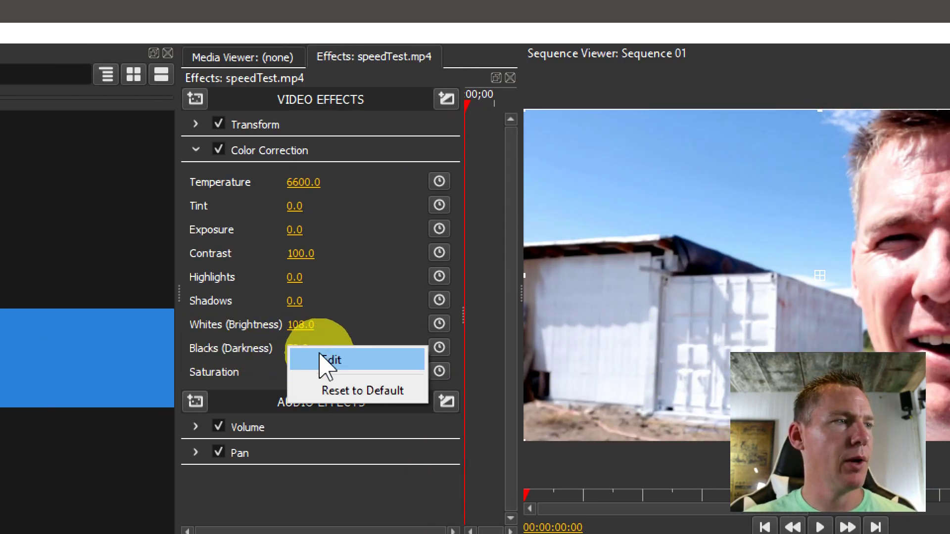
left_click(231, 389)
right_click(302, 325)
left_click(361, 369)
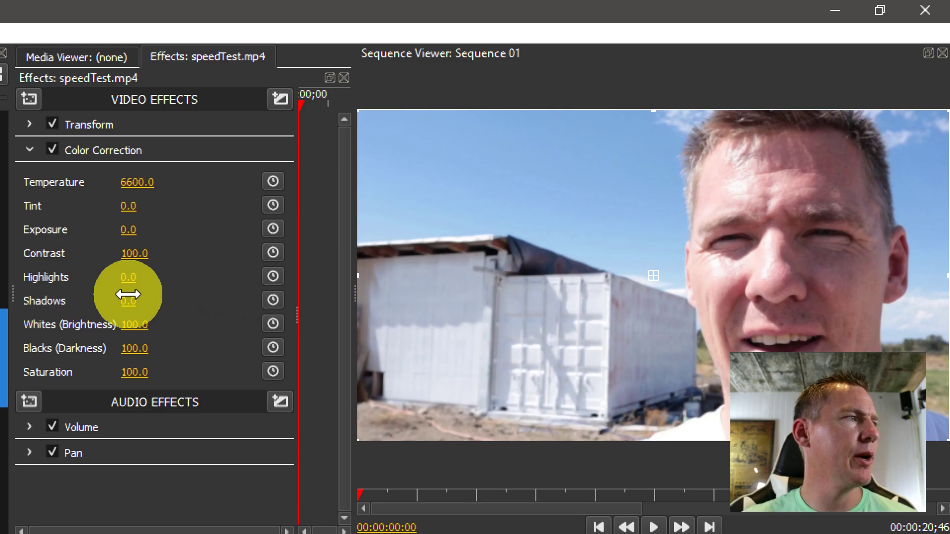
left_click_drag(125, 301, 55, 329)
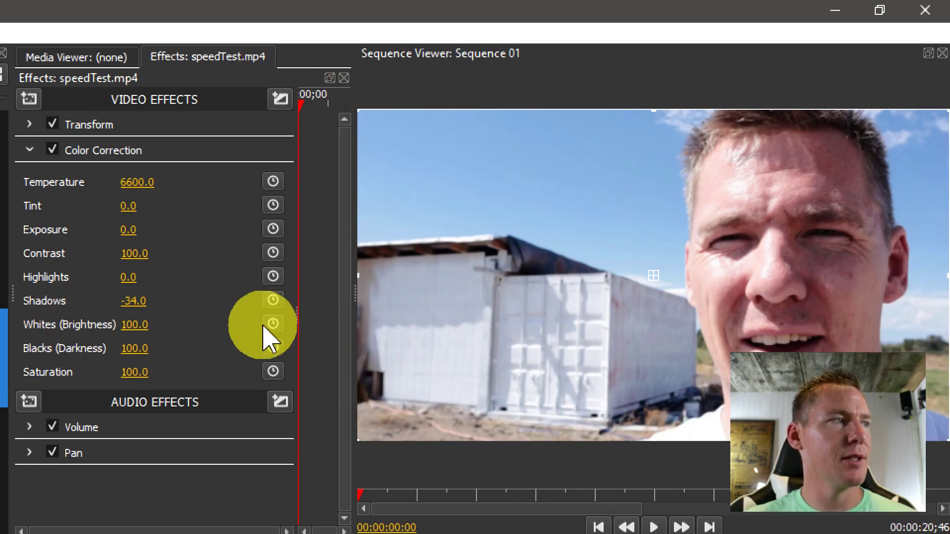
left_click_drag(174, 302, 128, 302)
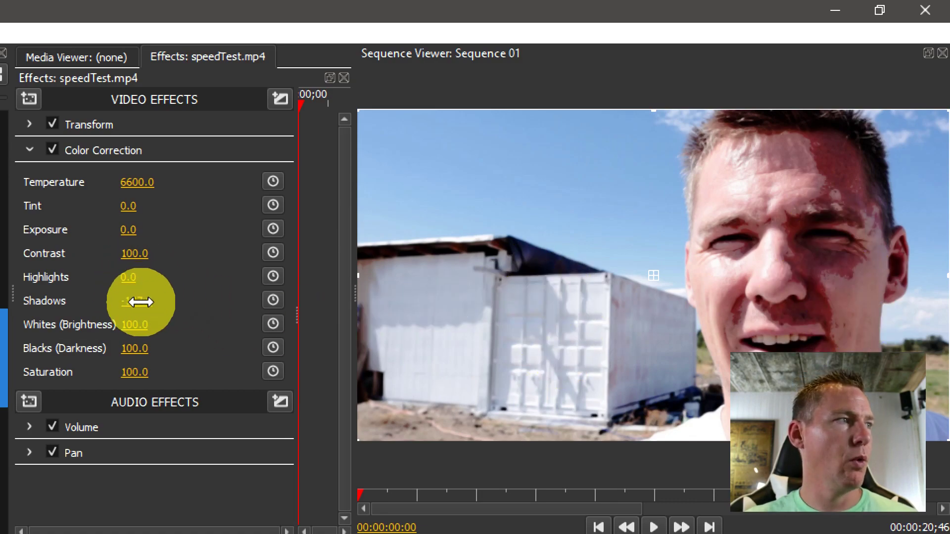
mouse_move(134, 278)
left_mouse_down()
mouse_move(149, 276)
mouse_move(132, 275)
left_mouse_up()
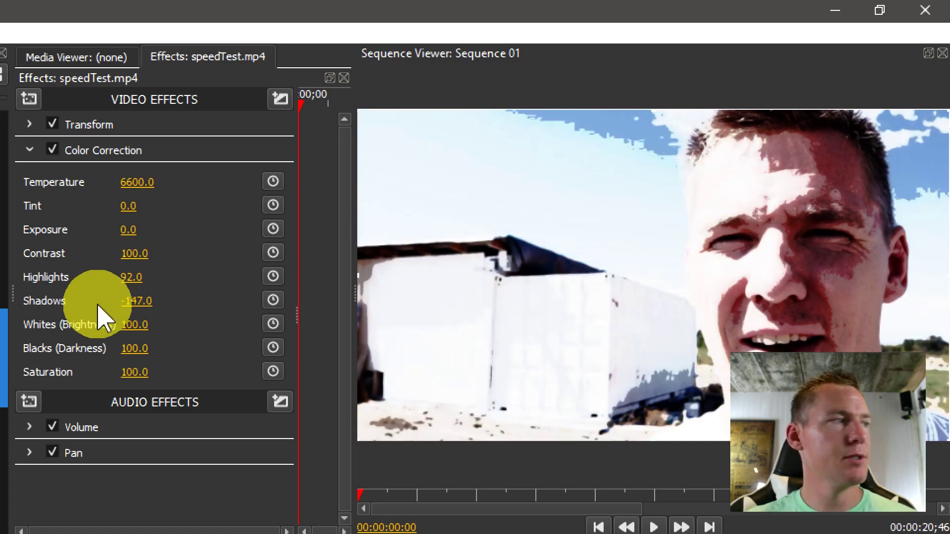
right_click(135, 302)
left_click(182, 342)
right_click(134, 276)
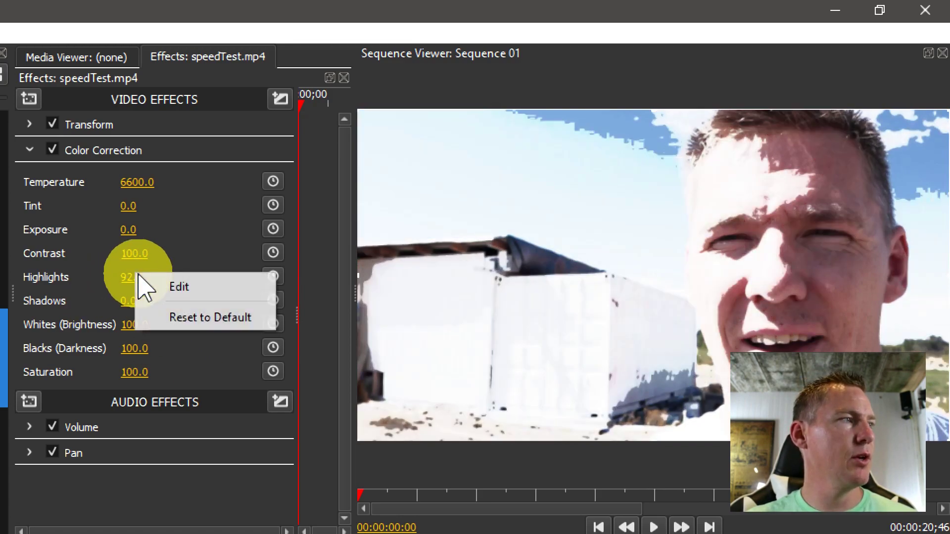
left_click(166, 317)
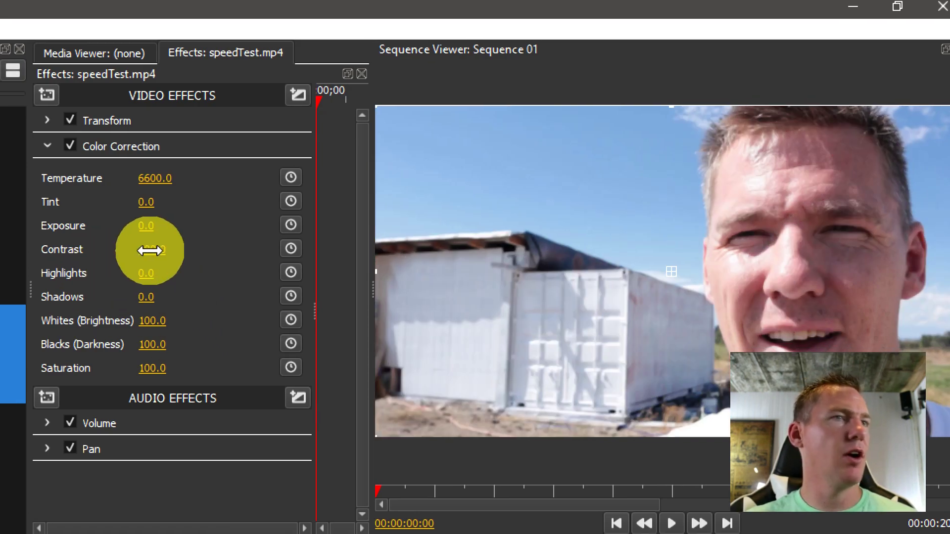
left_click_drag(150, 251, 161, 250)
left_click_drag(150, 179, 159, 181)
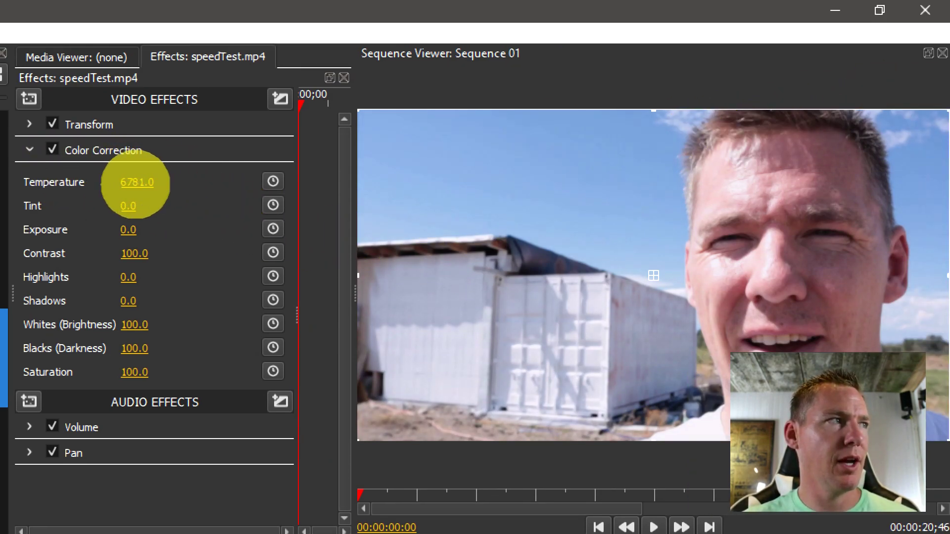
mouse_move(135, 183)
left_mouse_down()
mouse_move(214, 181)
mouse_move(144, 177)
left_mouse_up()
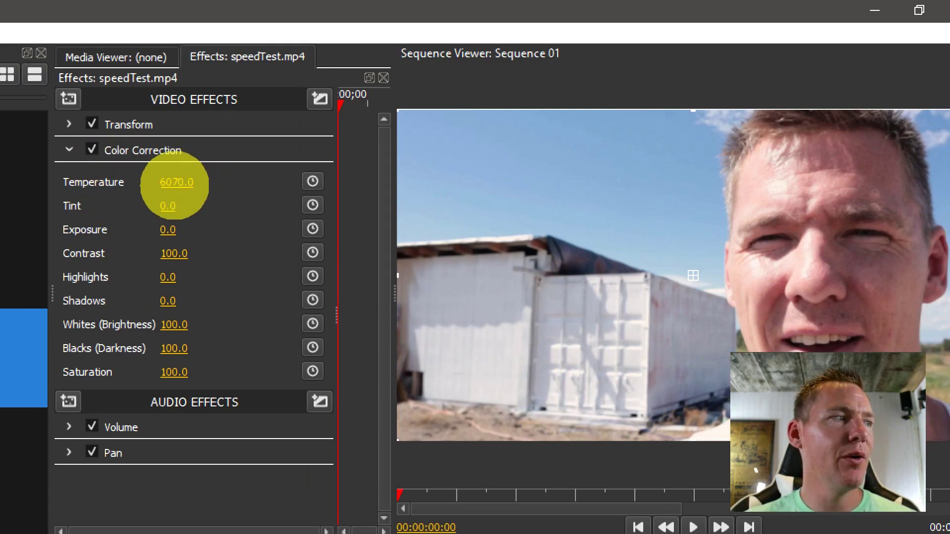
mouse_move(174, 184)
left_mouse_down()
mouse_move(212, 186)
mouse_move(169, 181)
mouse_move(191, 181)
left_mouse_up()
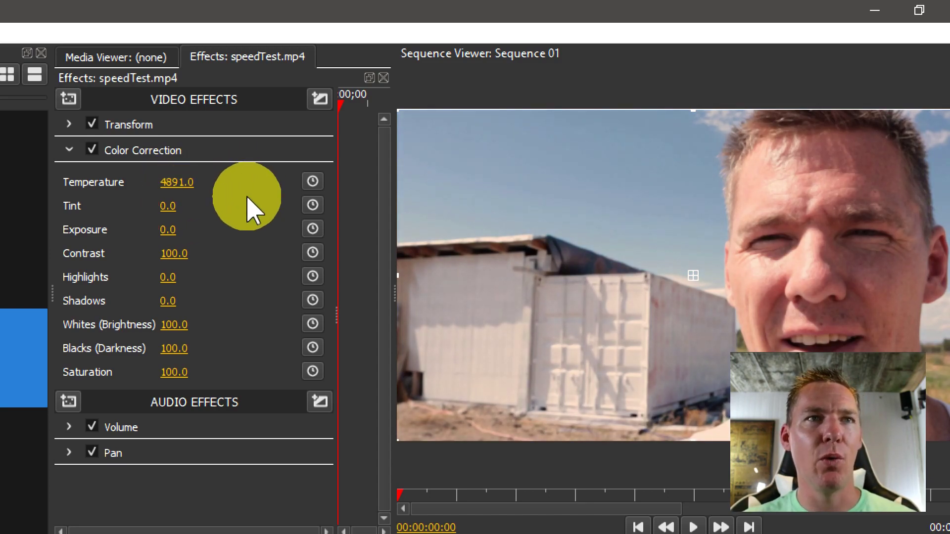
left_click_drag(169, 197, 170, 182)
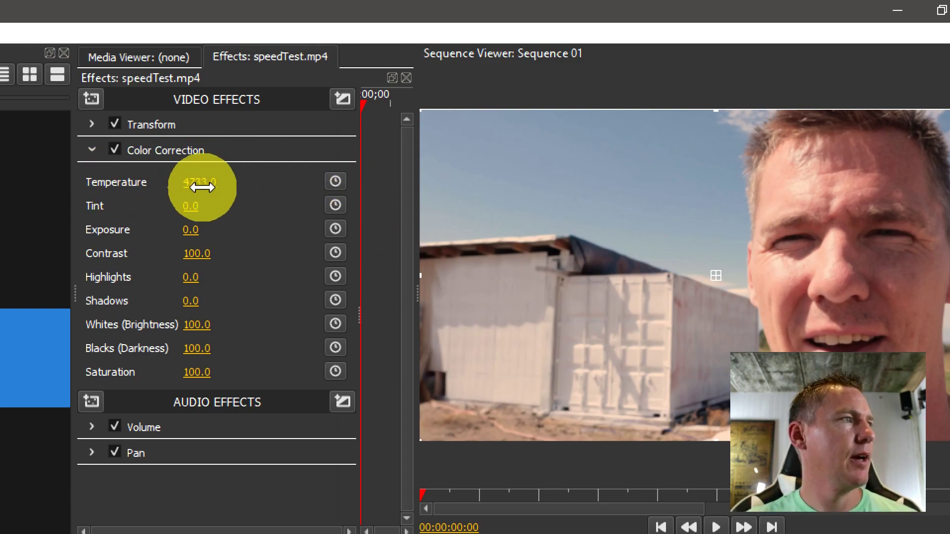
right_click(202, 187)
left_click(240, 229)
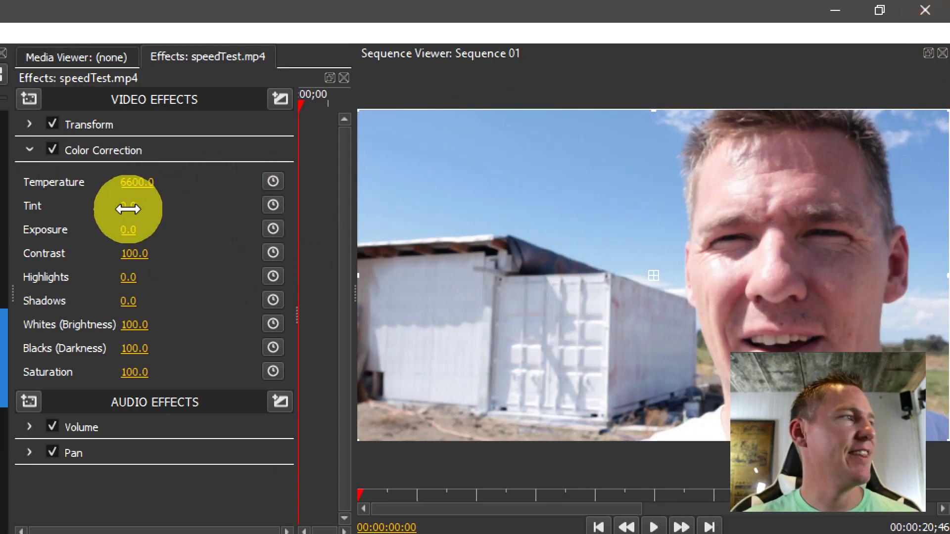
Step: Sweep Color Correction Tint between -87 and 498, then reset it to 0.0
left_click_drag(128, 206, 106, 214)
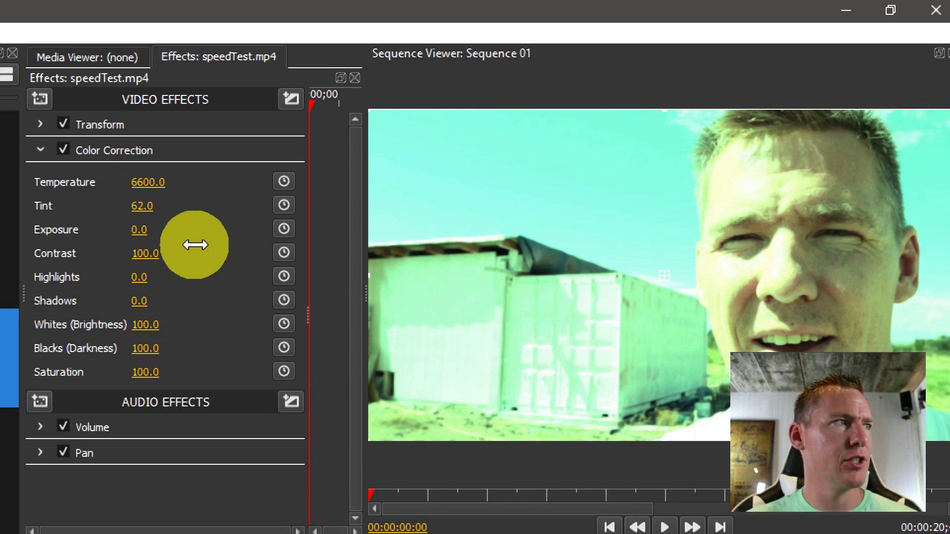
mouse_move(147, 204)
left_mouse_down()
mouse_move(157, 204)
mouse_move(147, 204)
left_mouse_up()
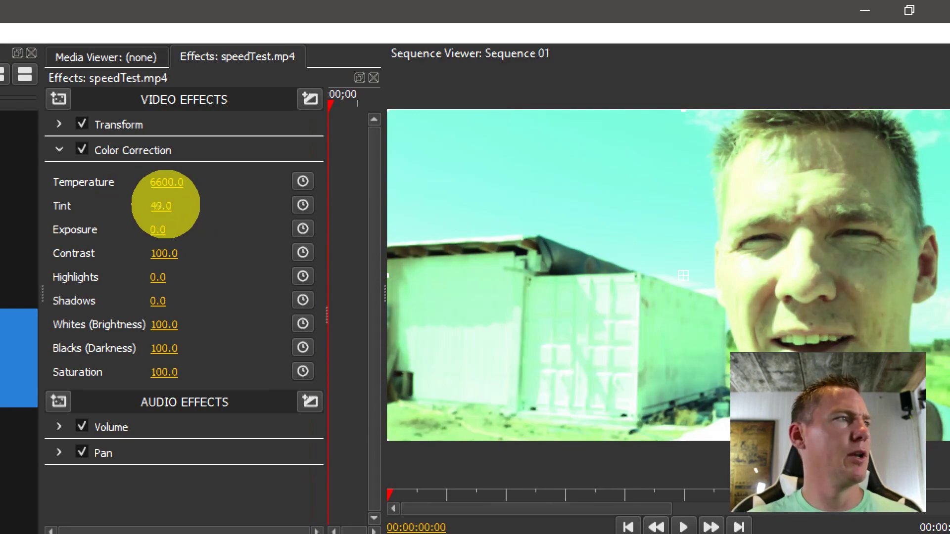
right_click(163, 207)
left_click(196, 250)
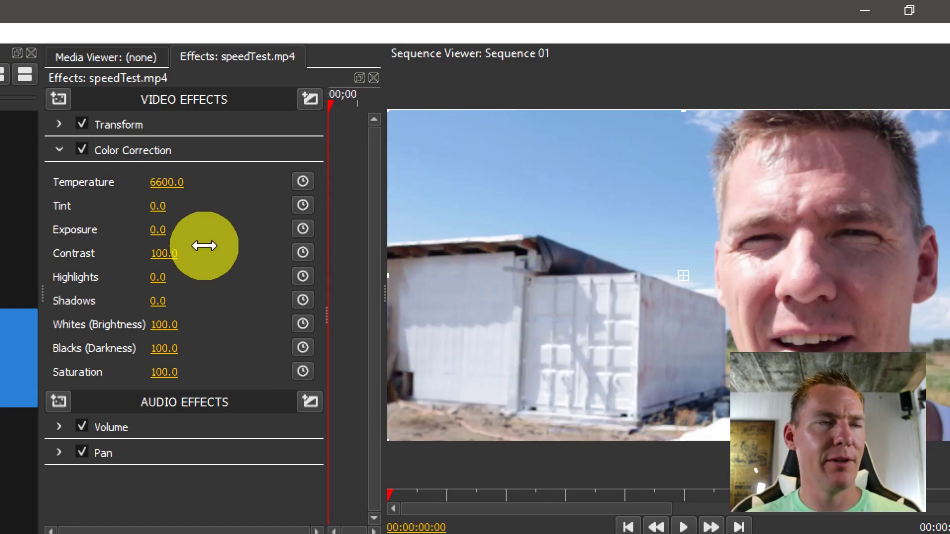
Step: Try Exposure values from 60 down to -104, then reset Exposure to 0.0
mouse_move(162, 224)
left_mouse_down()
mouse_move(178, 224)
mouse_move(163, 226)
left_mouse_up()
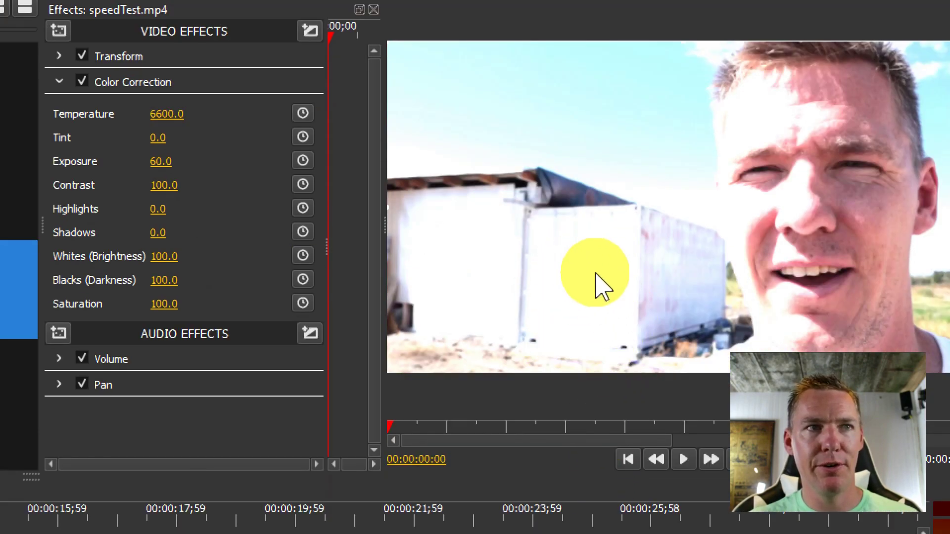
left_click_drag(162, 159, 159, 160)
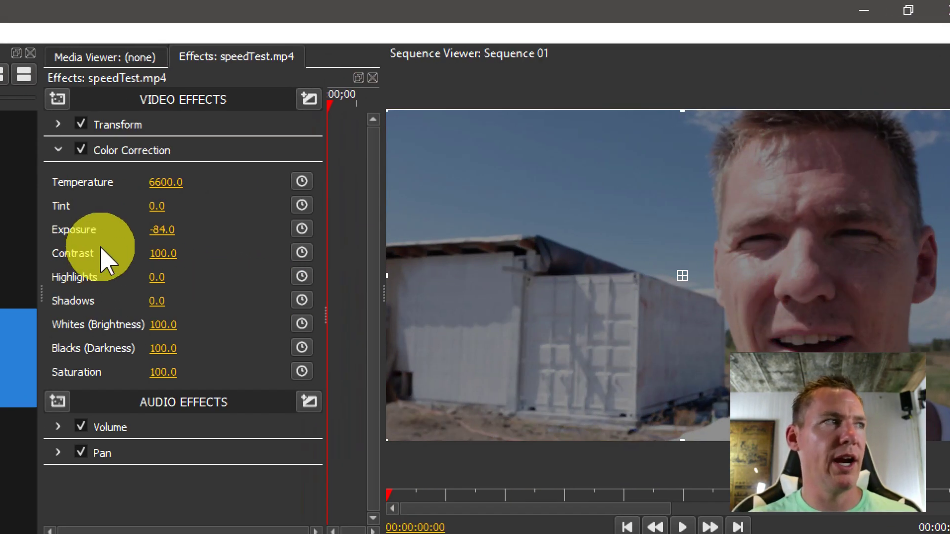
left_click_drag(130, 230, 129, 230)
right_click(169, 230)
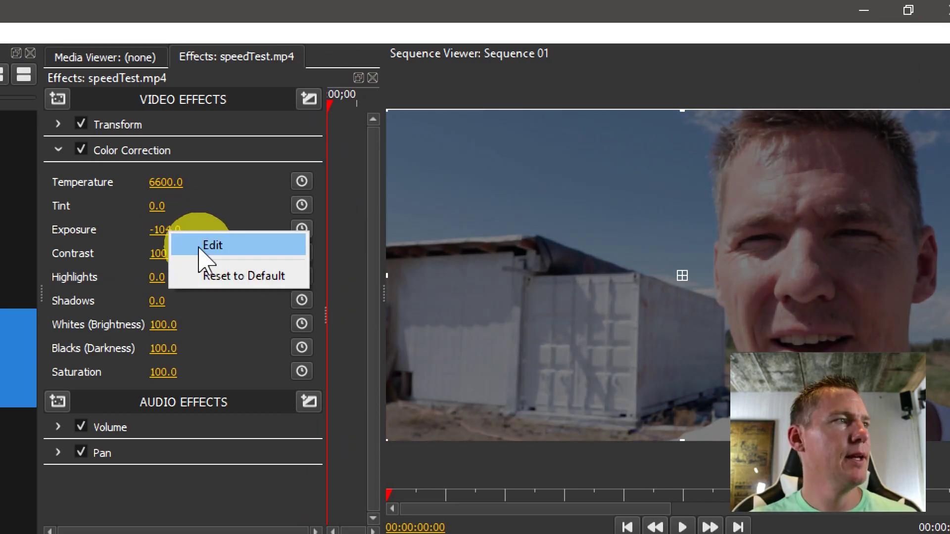
left_click(224, 276)
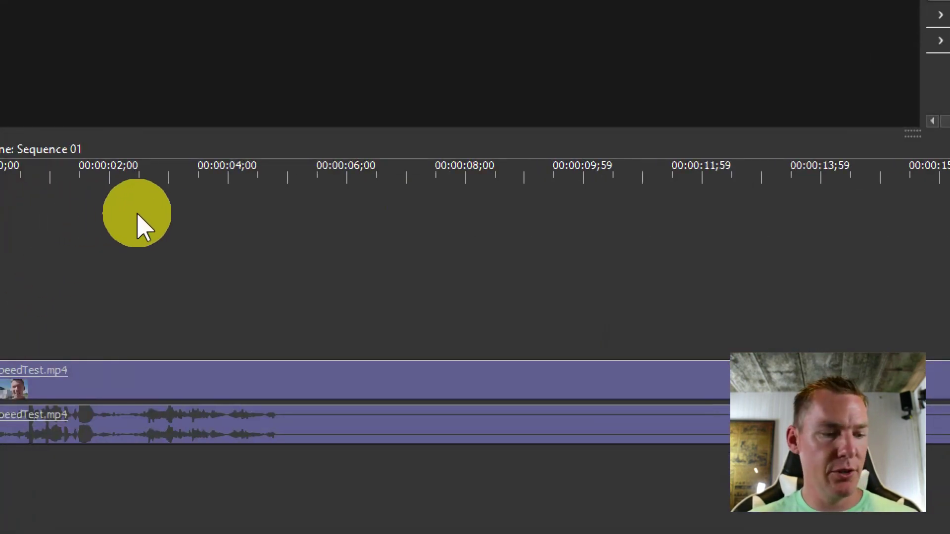
Step: Drop MVI_7590.MP4 at about 2 s in Sequence 01 and add a default Color Correction effect
key("super+minus")
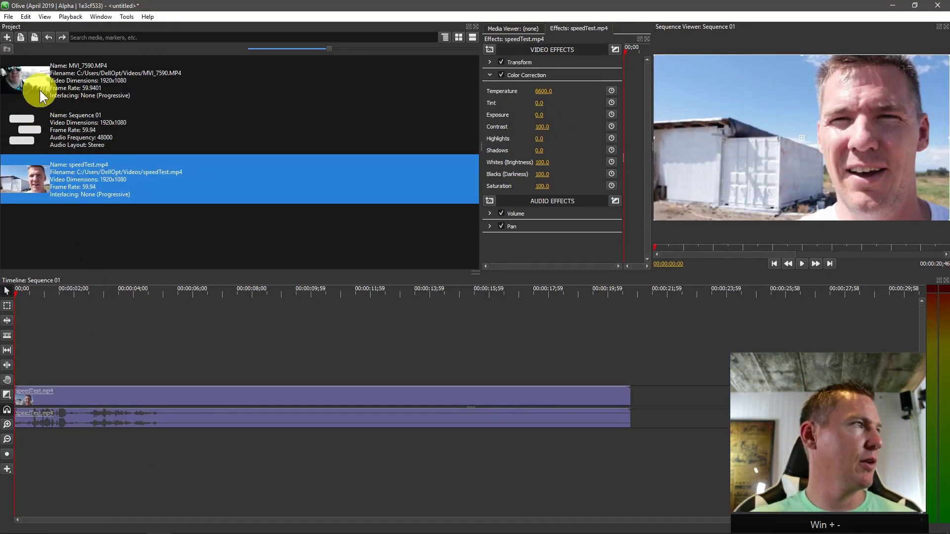
left_click_drag(42, 96, 111, 377)
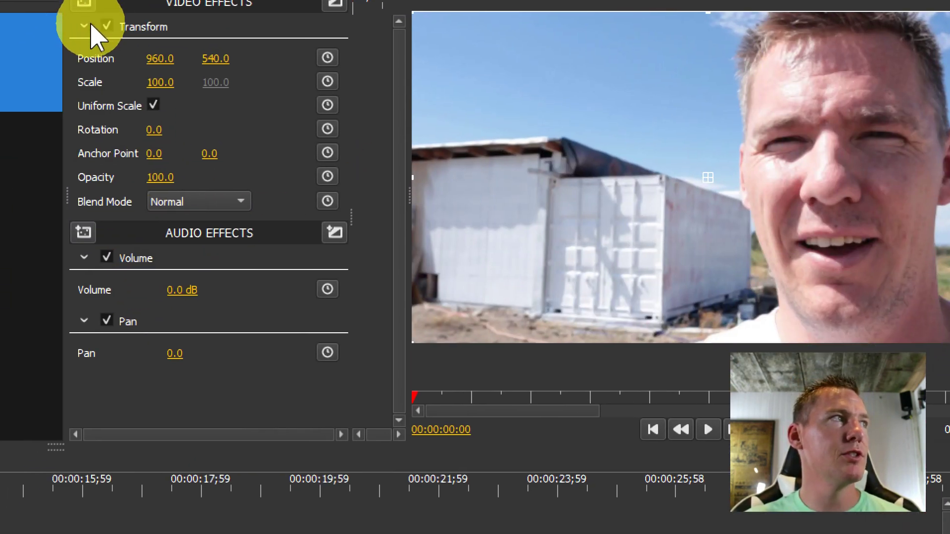
left_click(48, 18)
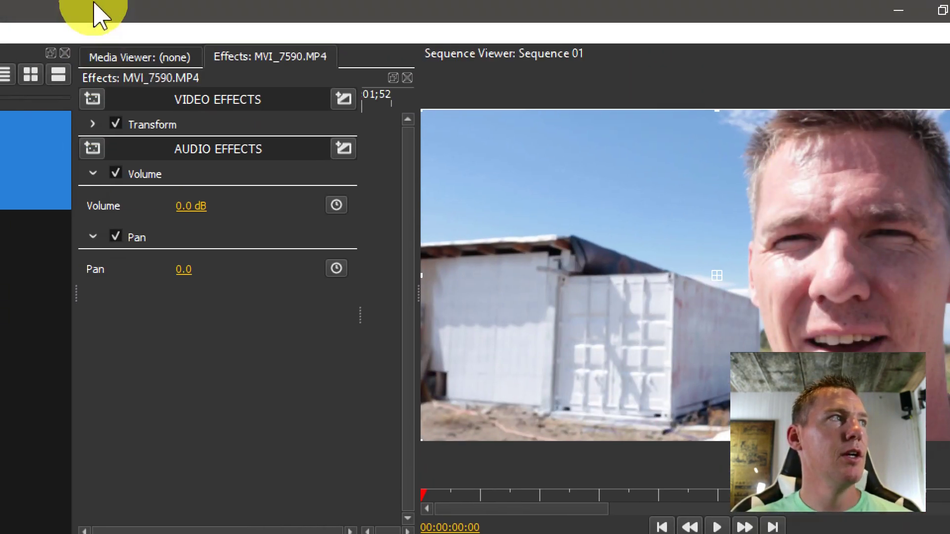
left_click(99, 74)
mouse_move(144, 114)
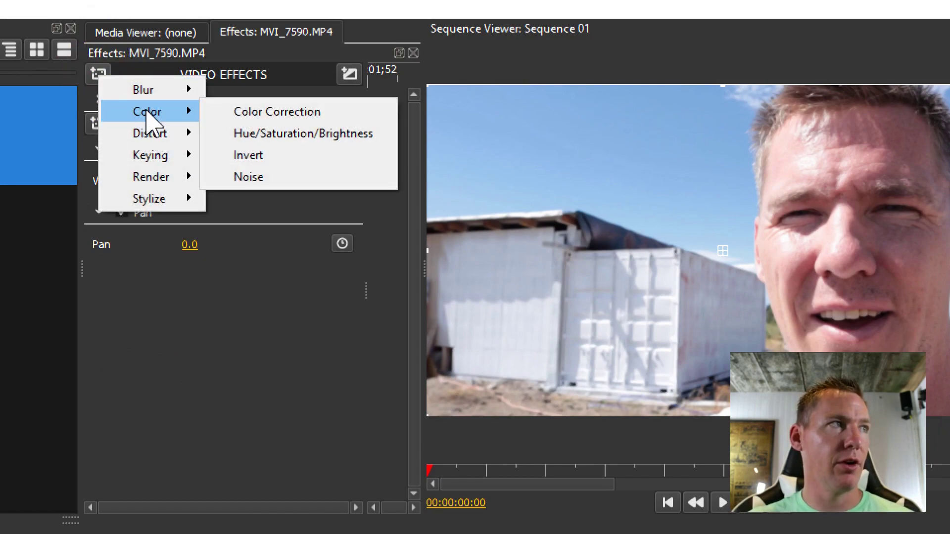
left_click(261, 113)
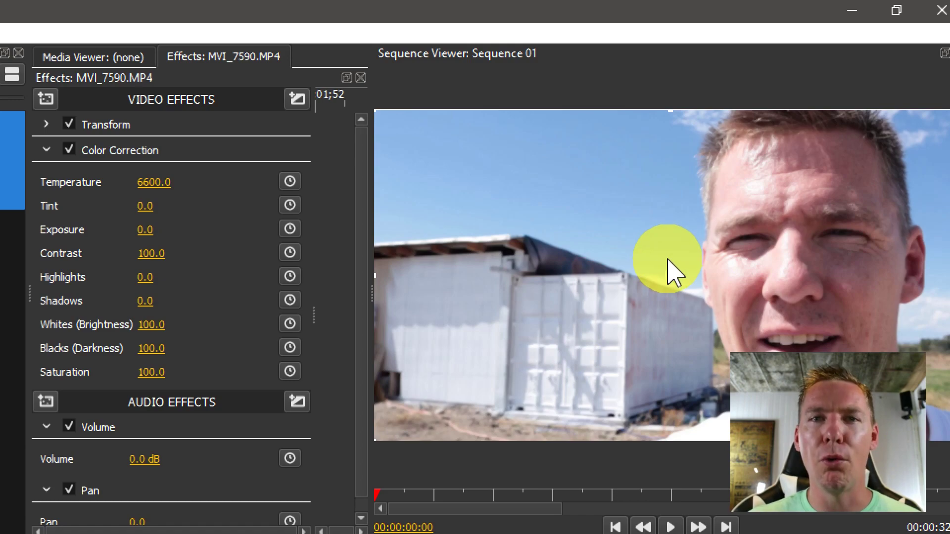
Step: Zoom the timeline out and scrub the playhead to about 00:00:04;15 on the MVI_7590 shot
key("super+minus")
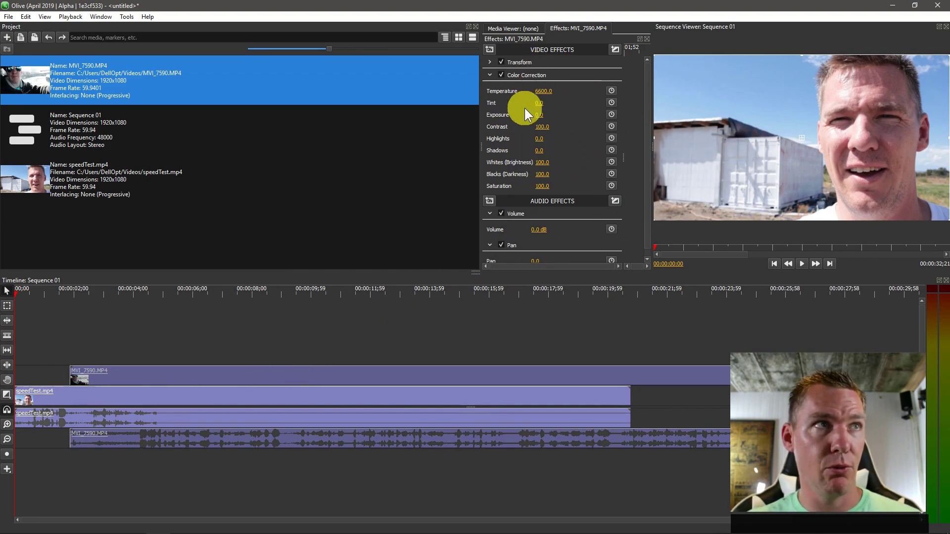
left_click_drag(40, 292, 145, 295)
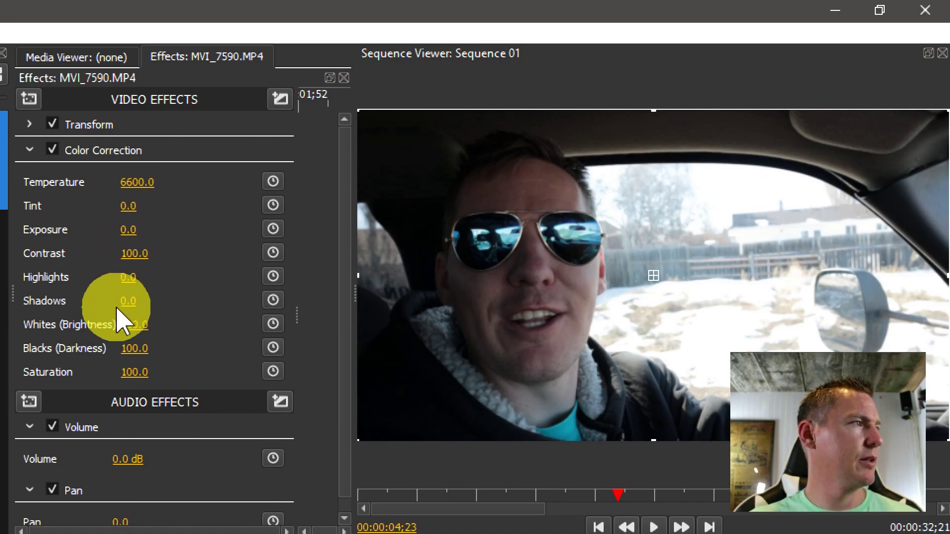
Step: Grade the driving shot with Highlights -108, Exposure 6, Whites 106 and Blacks 105
left_click_drag(132, 275, 129, 275)
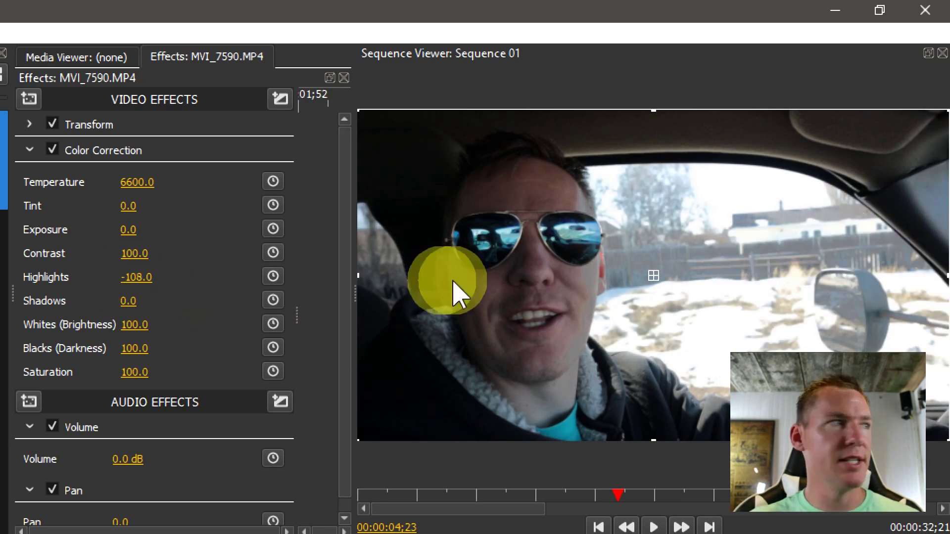
left_click_drag(124, 233, 121, 232)
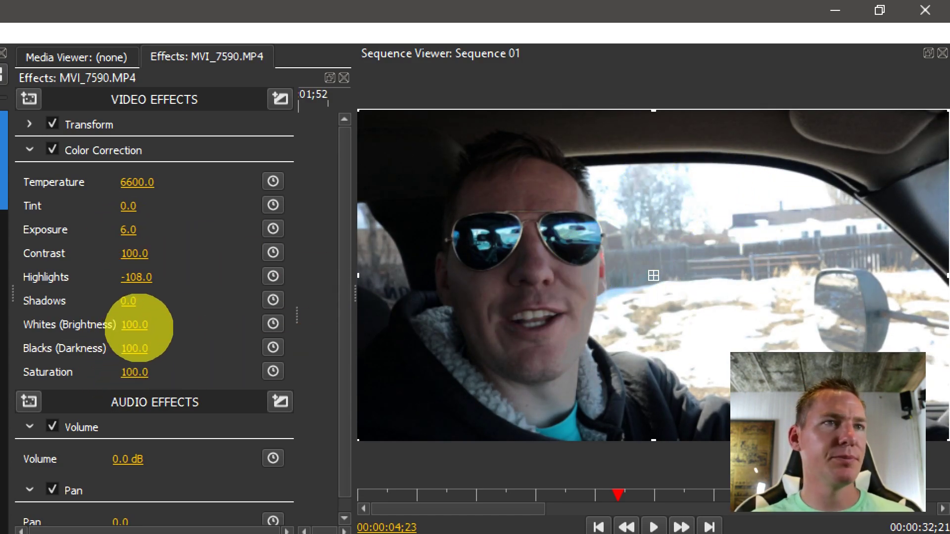
left_click_drag(139, 327, 121, 378)
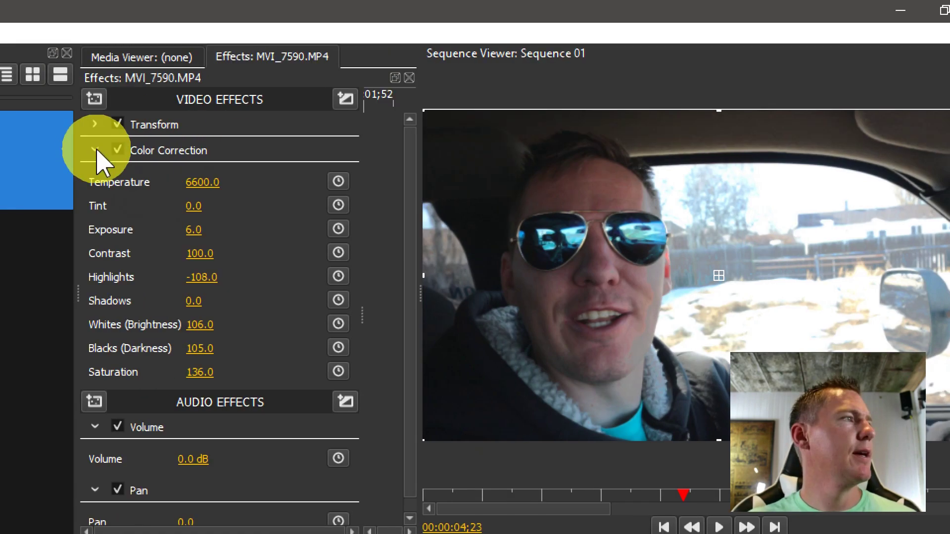
Step: Collapse Color Correction and add a Color > Hue/Saturation/Brightness effect to MVI_7590
left_click(30, 150)
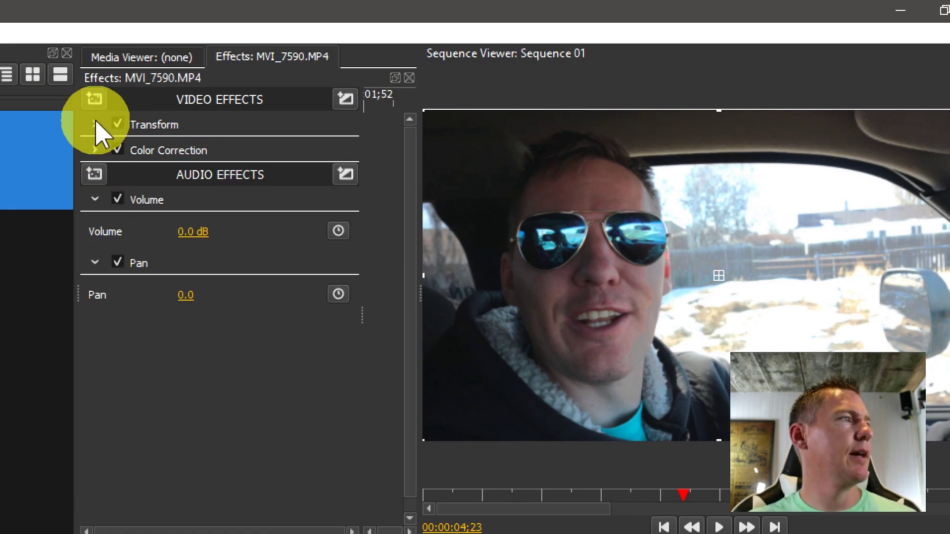
left_click(94, 99)
mouse_move(163, 141)
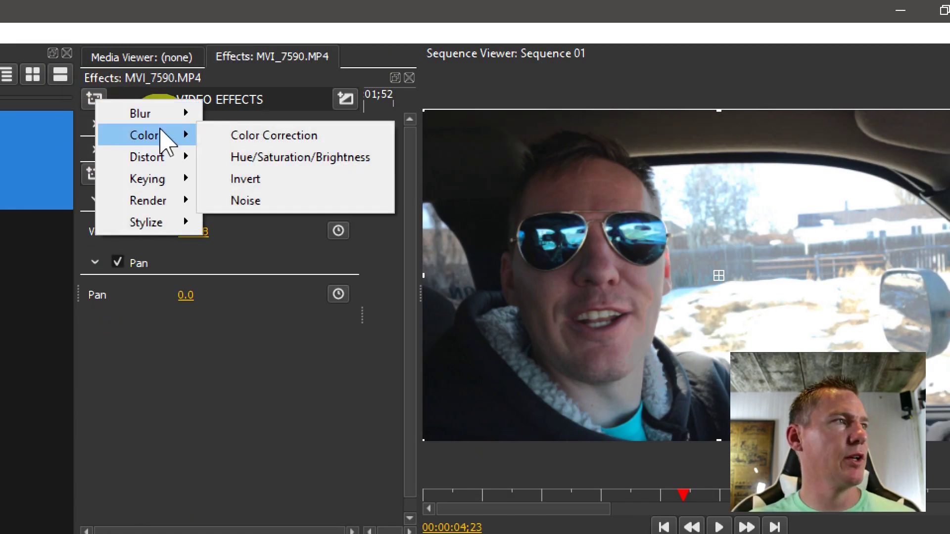
left_click(281, 163)
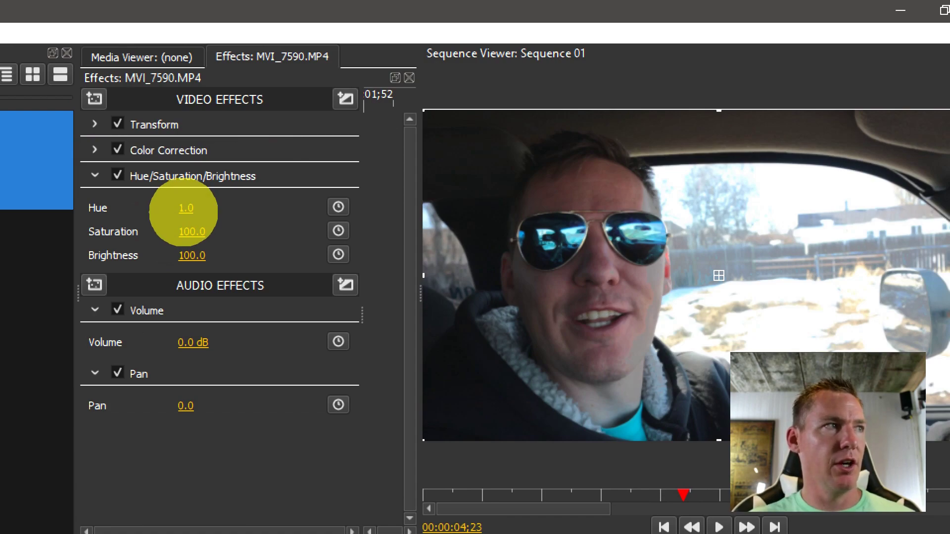
Step: Test a Hue shift, then reset Hue to 0.0 and Saturation to 100.0
left_click_drag(183, 213, 227, 228)
right_click(190, 205)
left_click(190, 246)
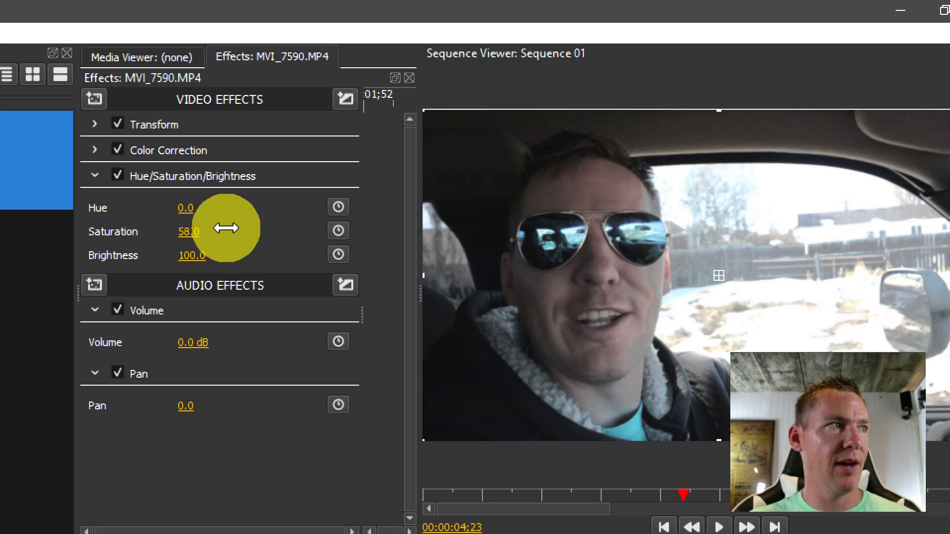
right_click(185, 232)
left_click(212, 276)
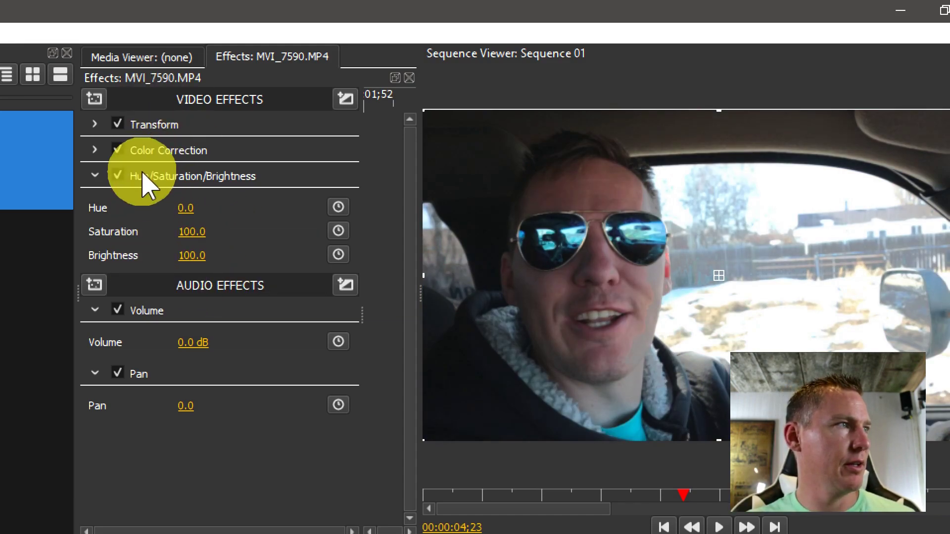
Step: Lower Brightness, then bring it back up until it reads 99.0
mouse_move(191, 255)
left_mouse_down()
mouse_move(203, 259)
mouse_move(178, 257)
mouse_move(197, 259)
left_mouse_up()
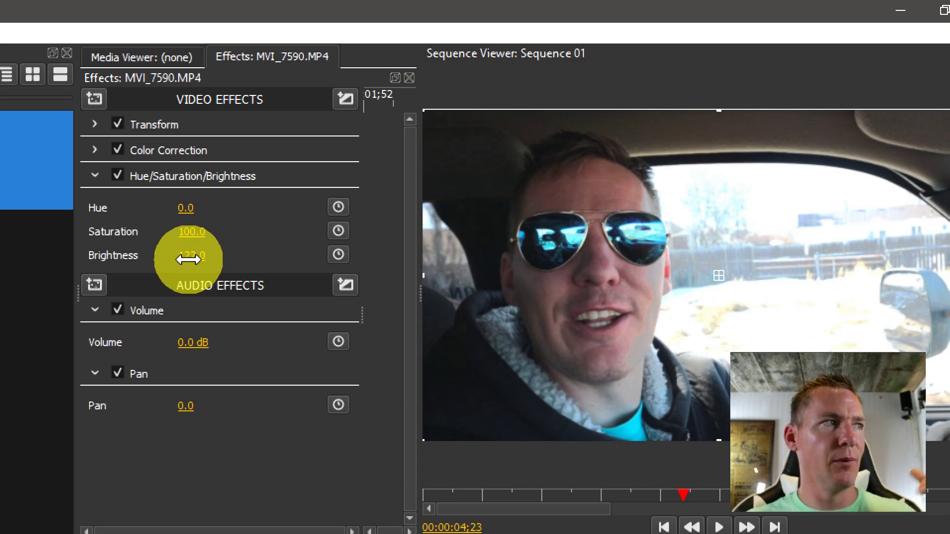
left_click_drag(189, 259, 267, 244)
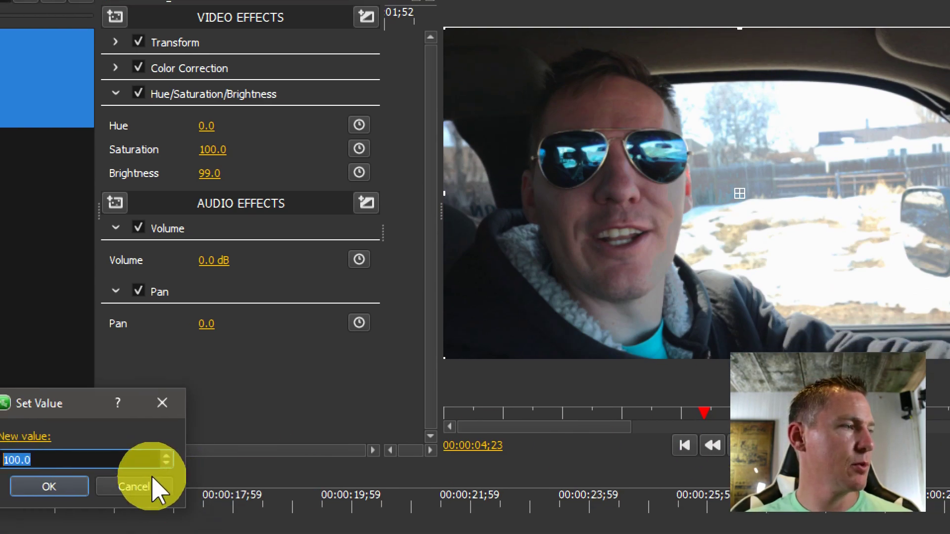
left_click(153, 487)
Step: Play the sequence to preview the grade and pause near 00:00:07;57
left_click(740, 445)
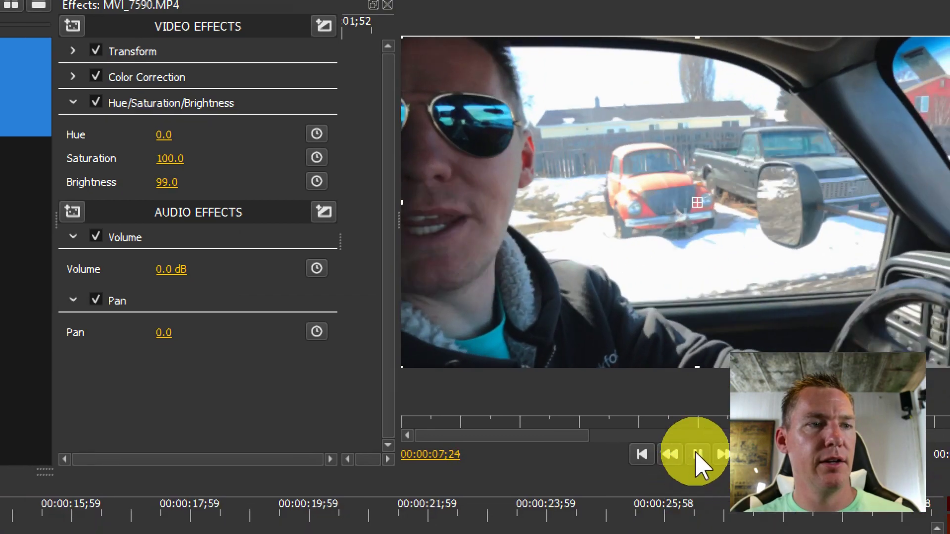
left_click(653, 480)
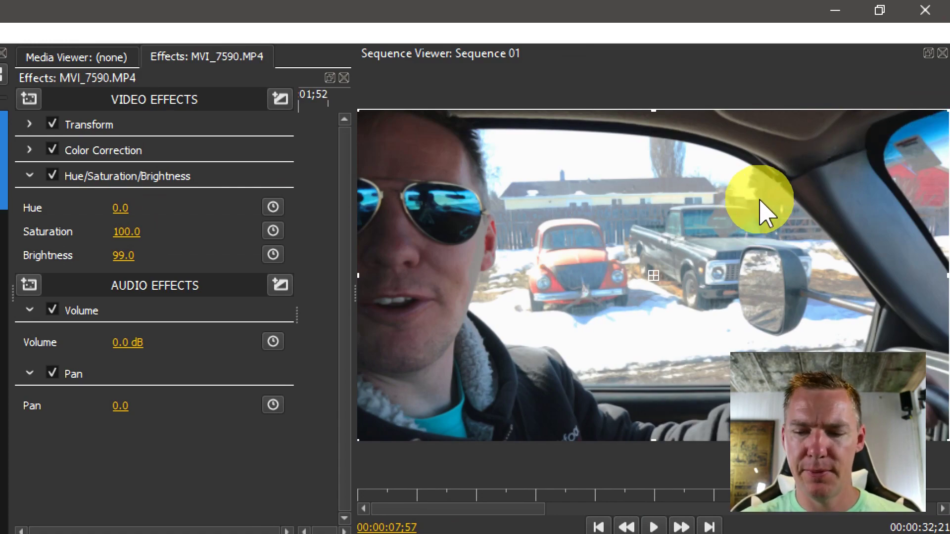
key("super+minus")
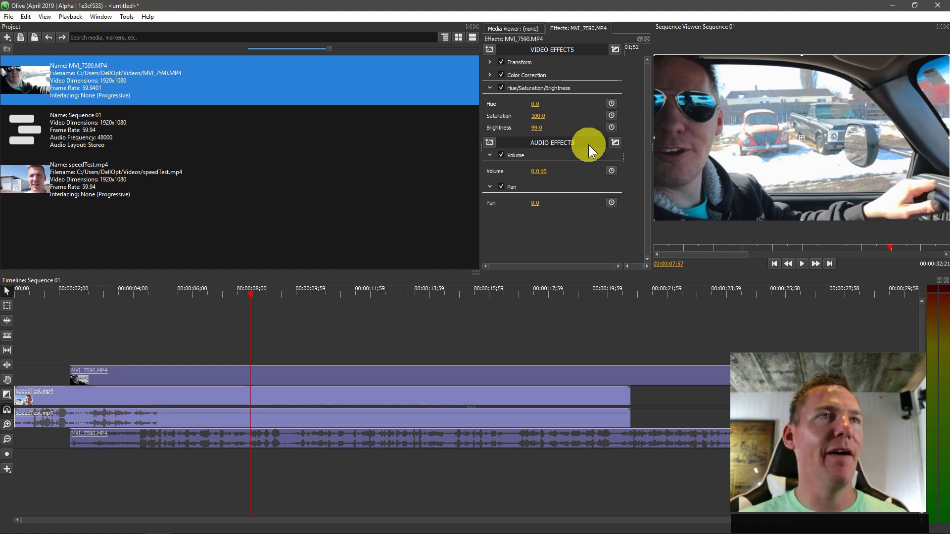
Step: Re-expand Color Correction to show Exposure 6.0, Highlights -108.0, Whites 106.0, Blacks 105.0 and Saturation 136.0
left_click(527, 75)
scroll(540, 106, "up", 2)
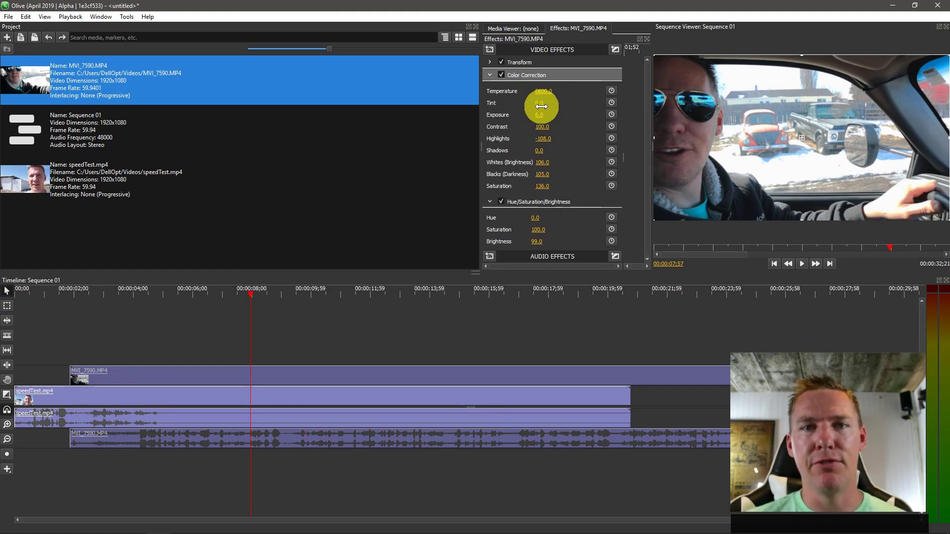